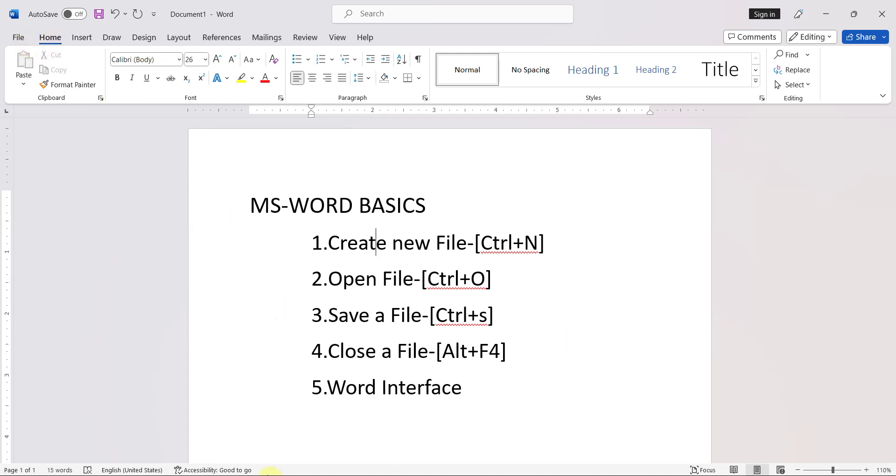
Open the Windows Start menu from the taskbar
click(269, 472)
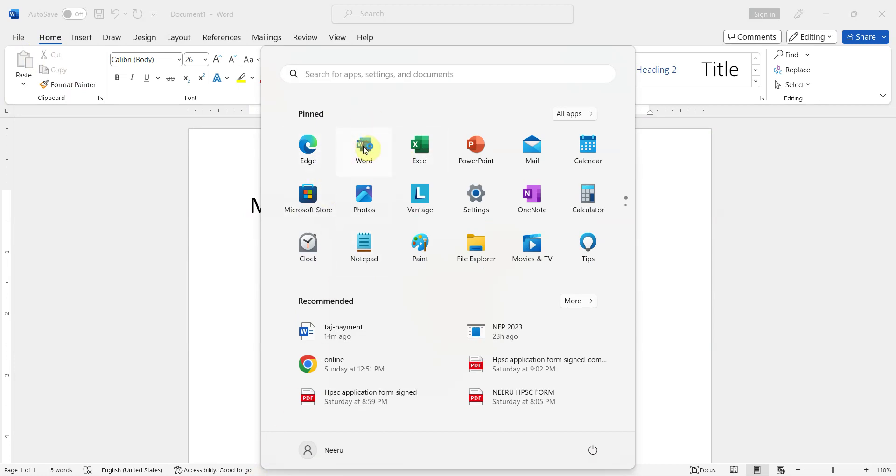
Launch a second Word window from the pinned Word app
click(364, 147)
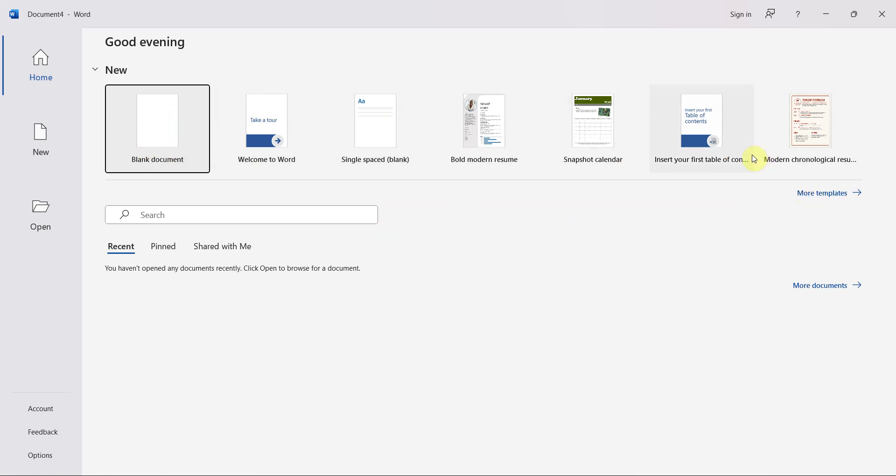
Browse the template gallery and Education category, then create blank Document4
click(818, 198)
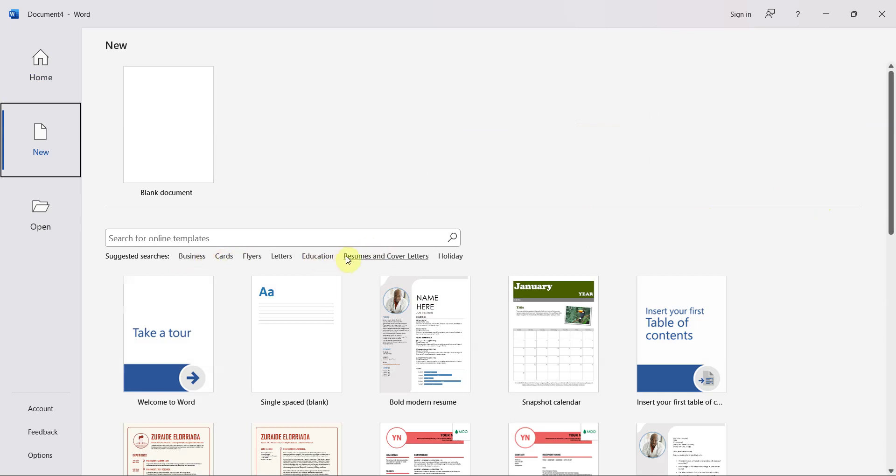
drag(886, 207, 881, 273)
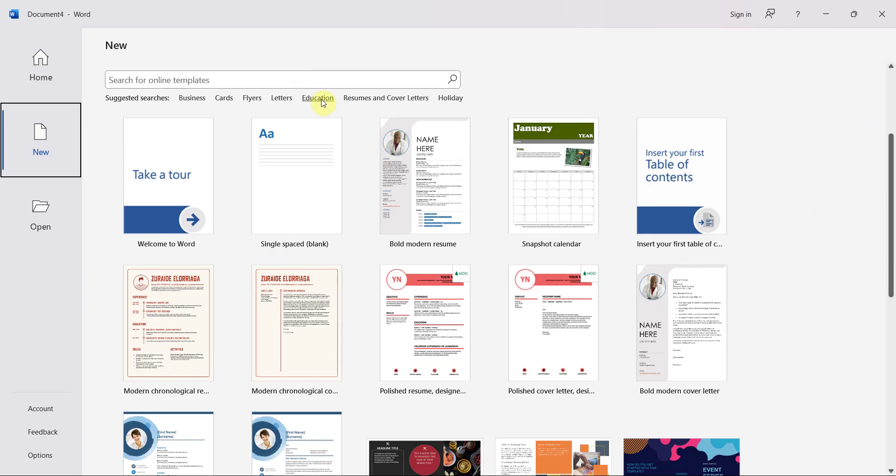
mouse_move(296, 335)
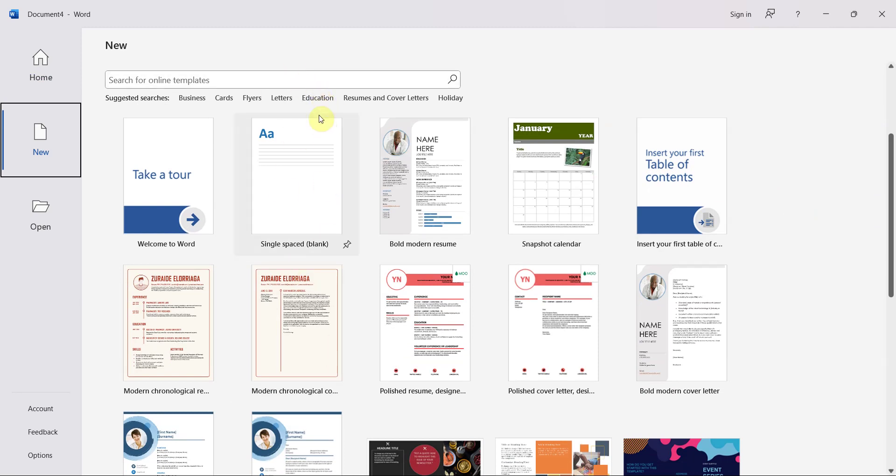
click(320, 99)
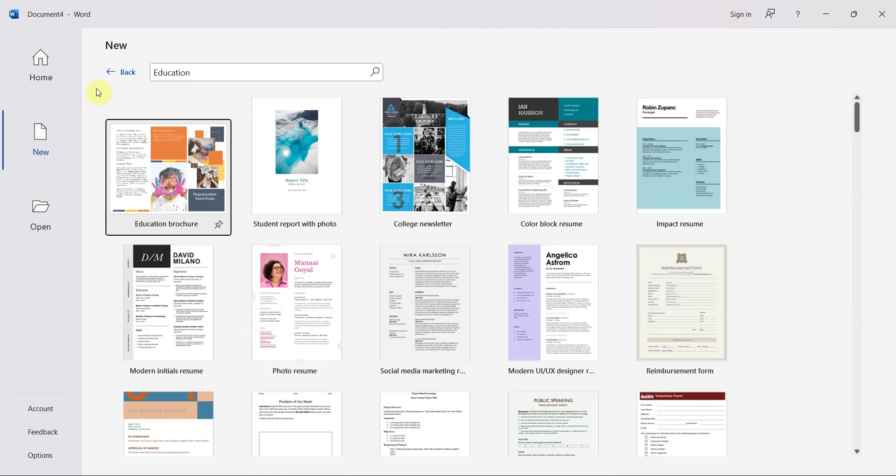
click(117, 74)
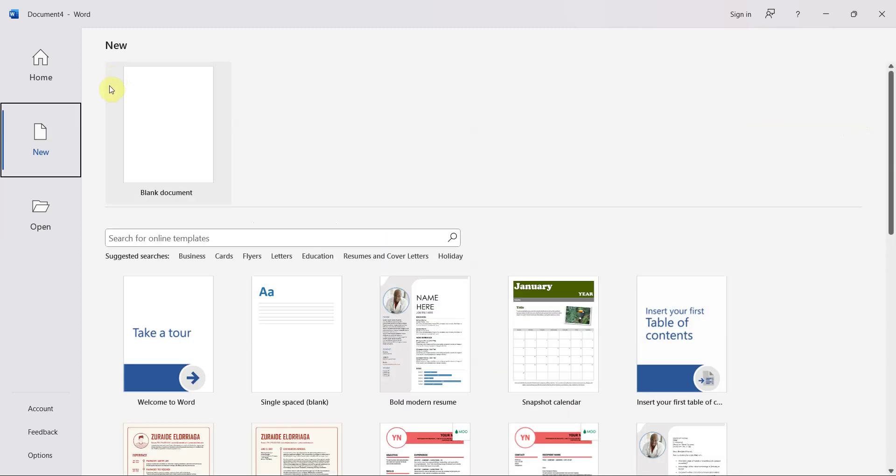
click(188, 149)
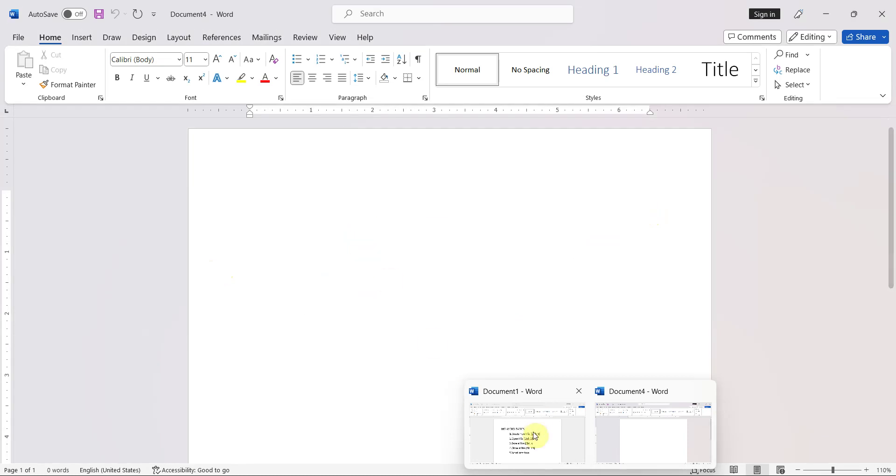
From Document1's File > New page, preview Welcome to Word, then create blank Document5
click(531, 441)
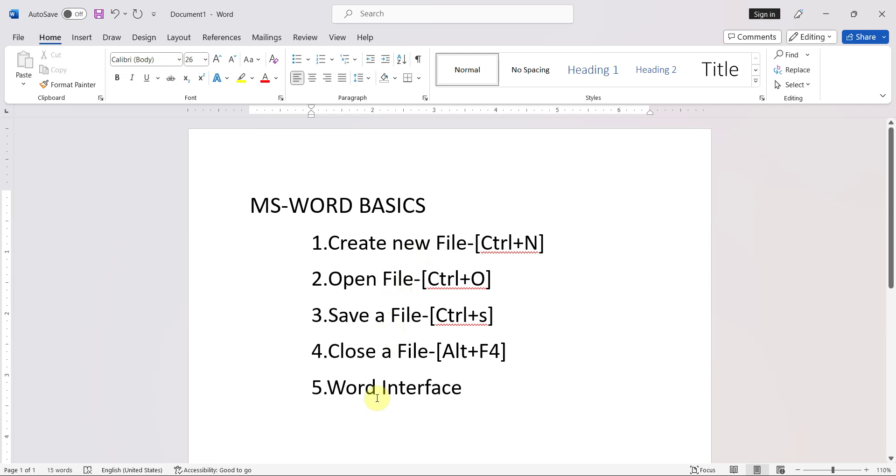
click(18, 37)
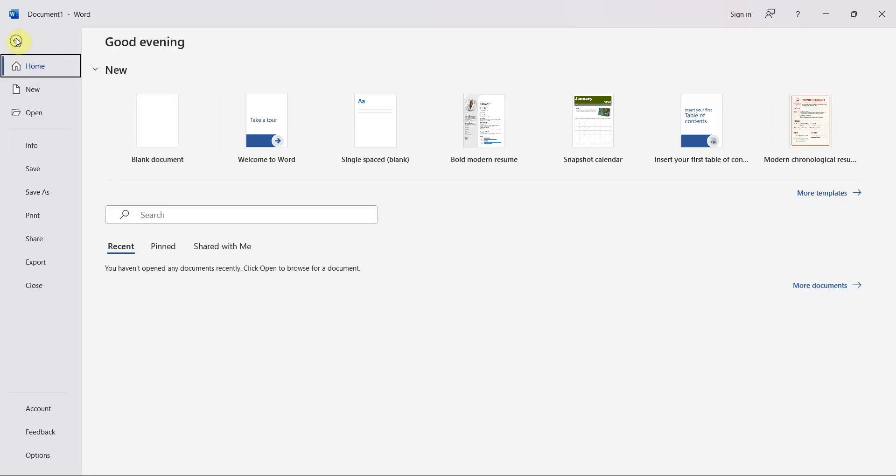
click(17, 41)
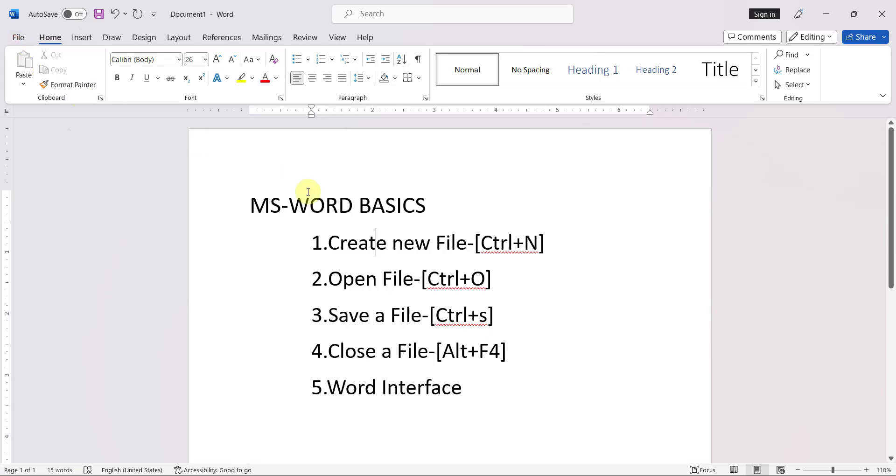
click(21, 41)
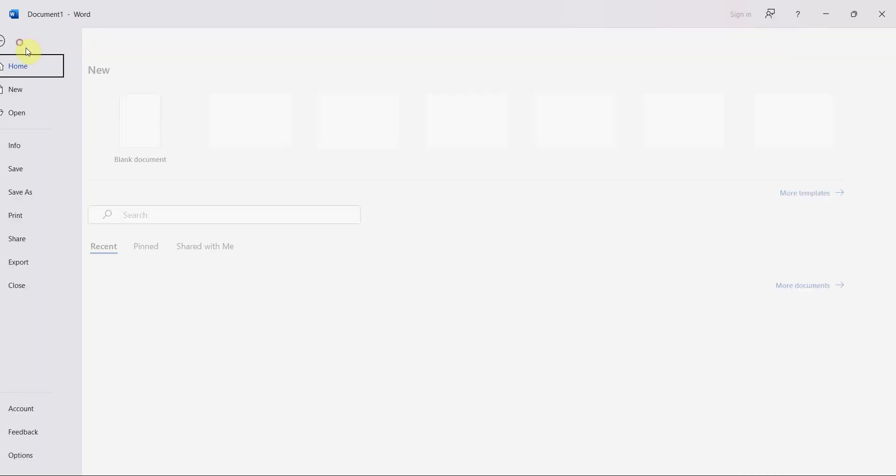
click(33, 96)
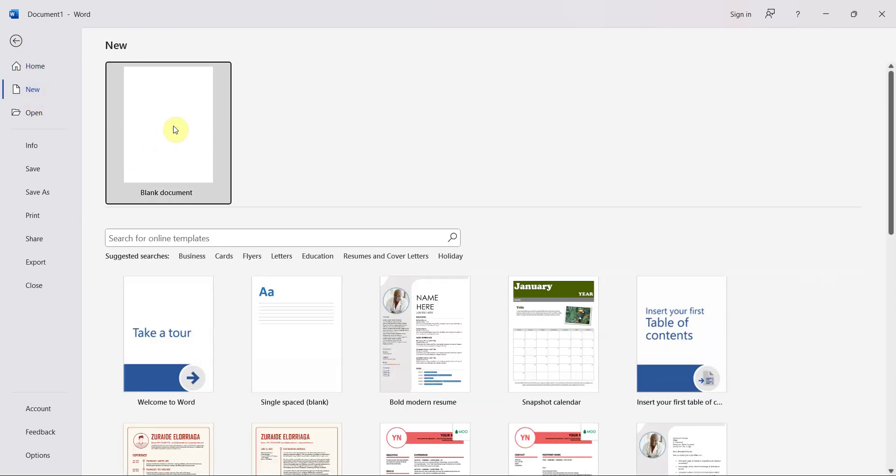
click(232, 288)
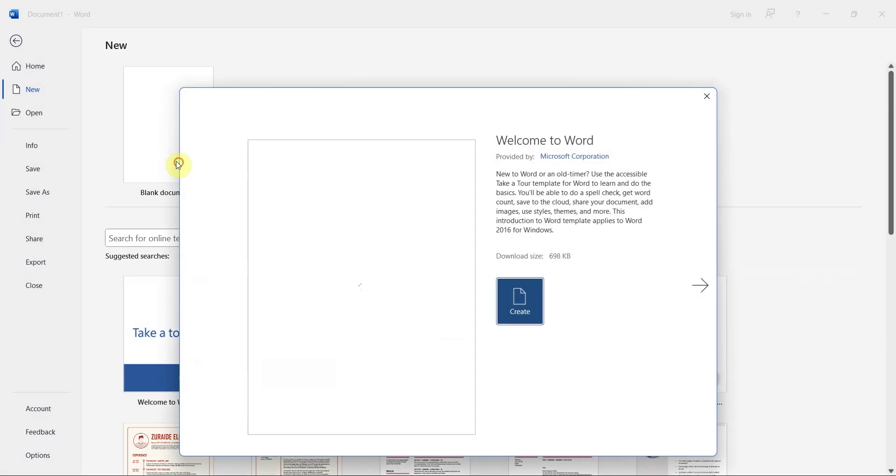
click(705, 97)
click(173, 109)
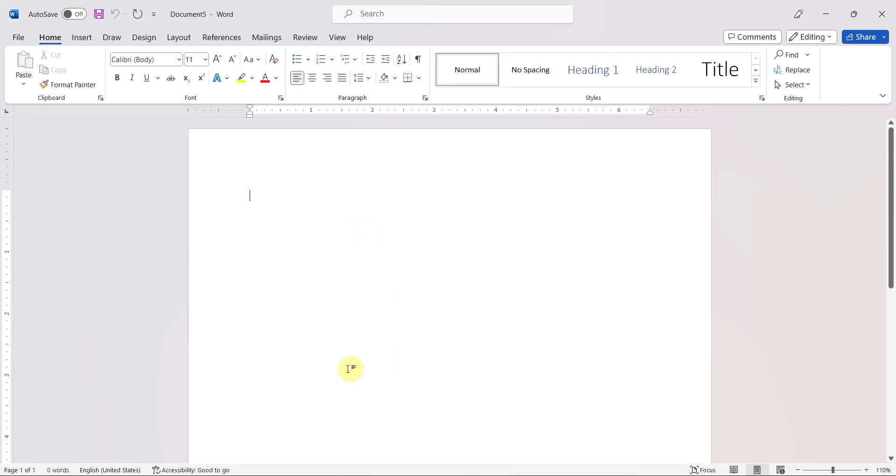
Type 'welcome' and enlarge it to 28-point Calibri, trying 24 first
text(we)
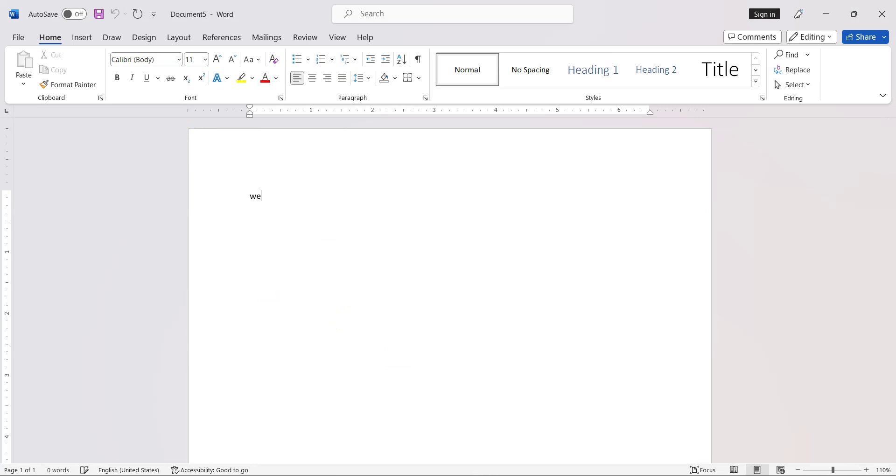
text(l)
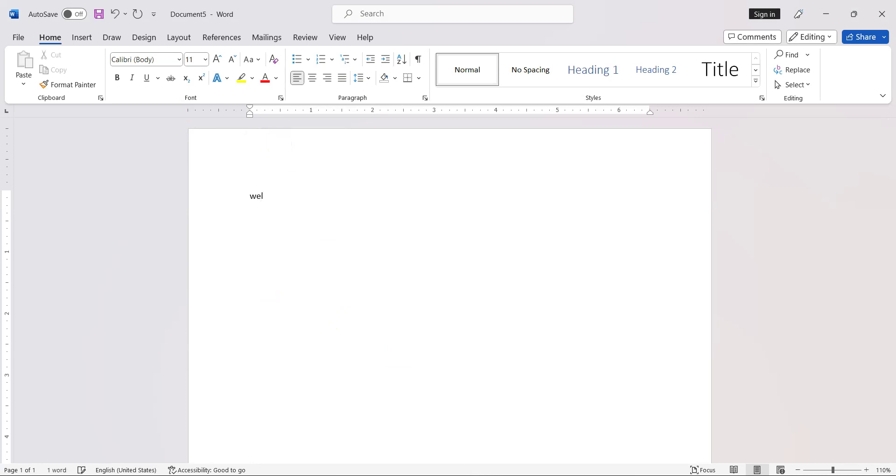
text(come)
drag(250, 197, 309, 194)
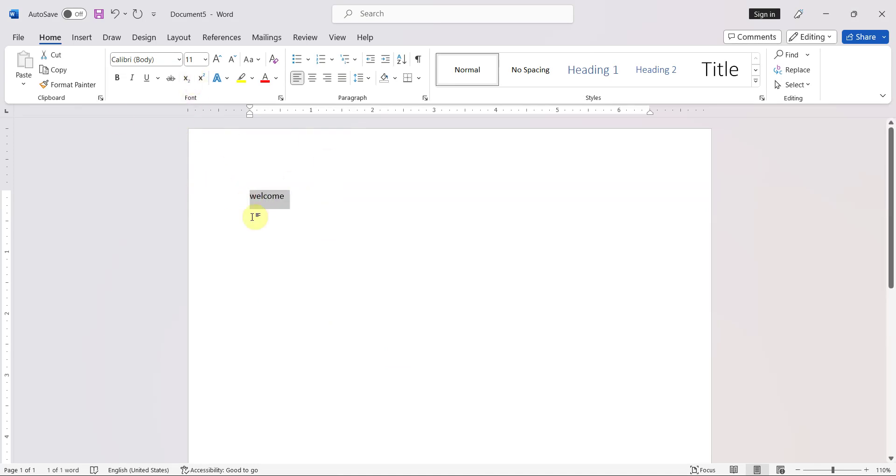
click(205, 59)
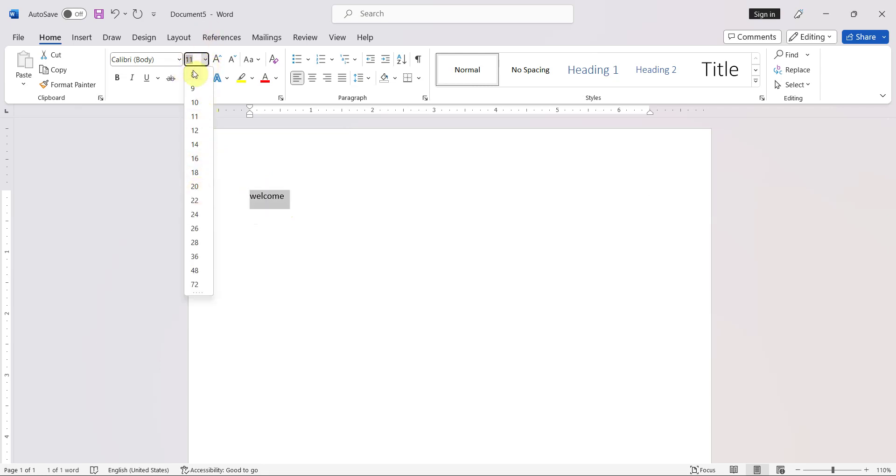
click(195, 214)
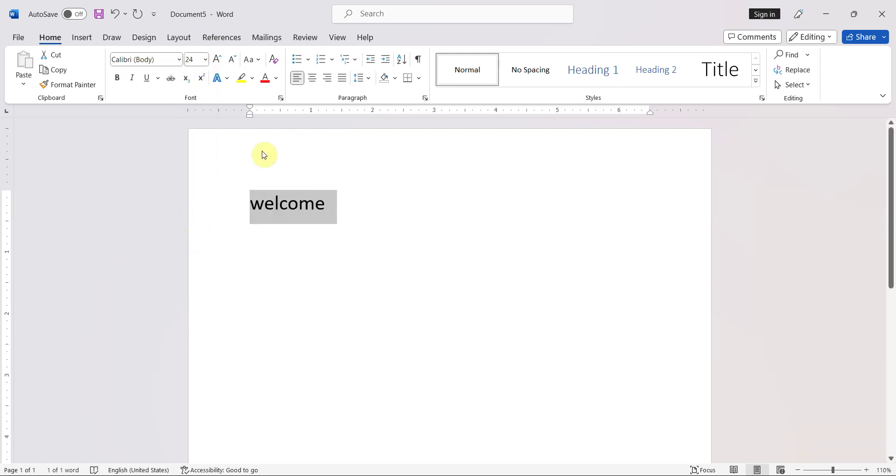
click(203, 65)
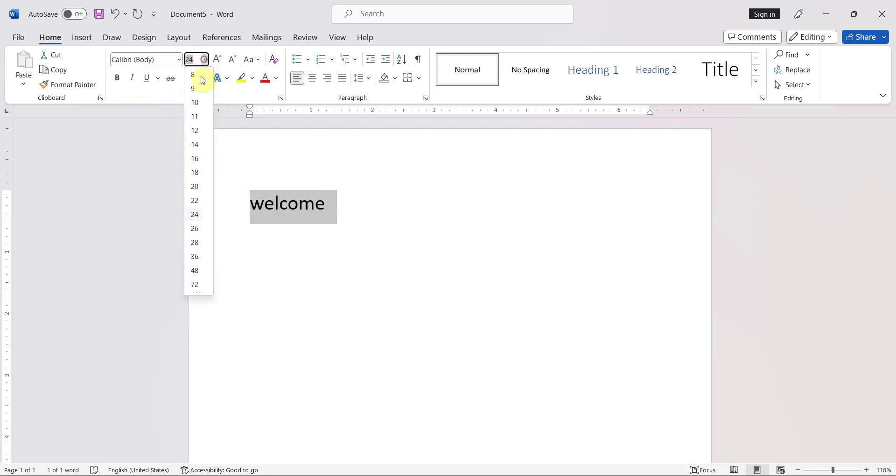
click(209, 251)
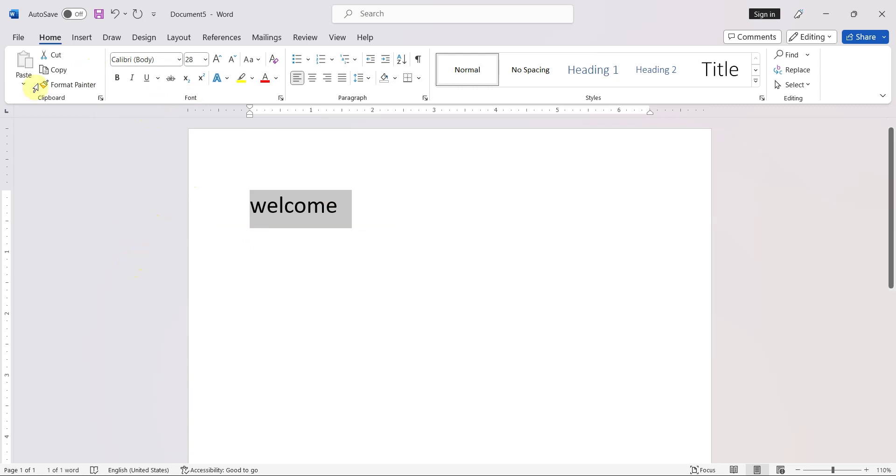
click(19, 38)
click(18, 42)
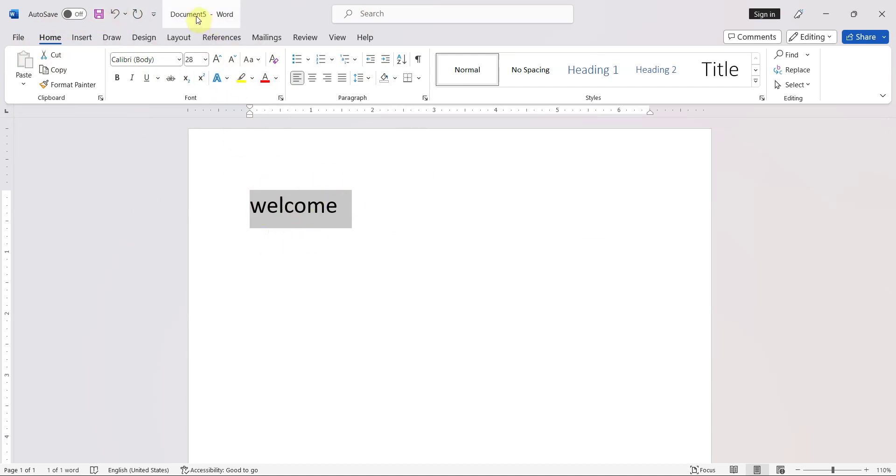
click(277, 193)
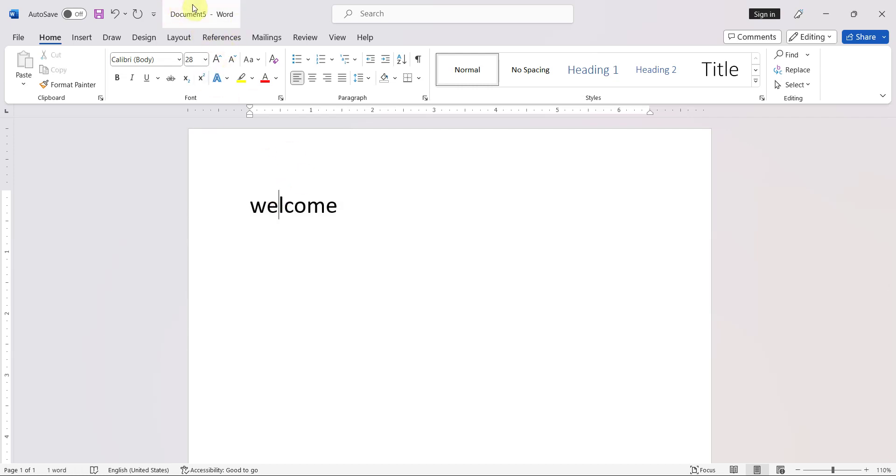
key(ctrl+s)
click(21, 39)
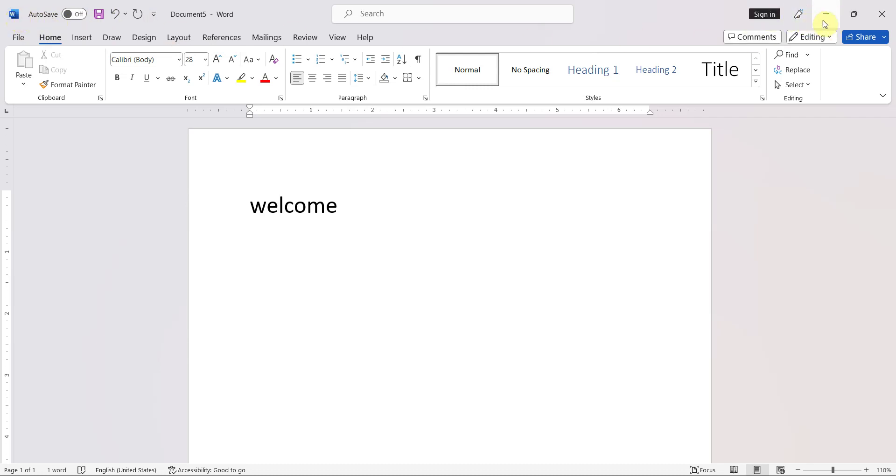
click(855, 19)
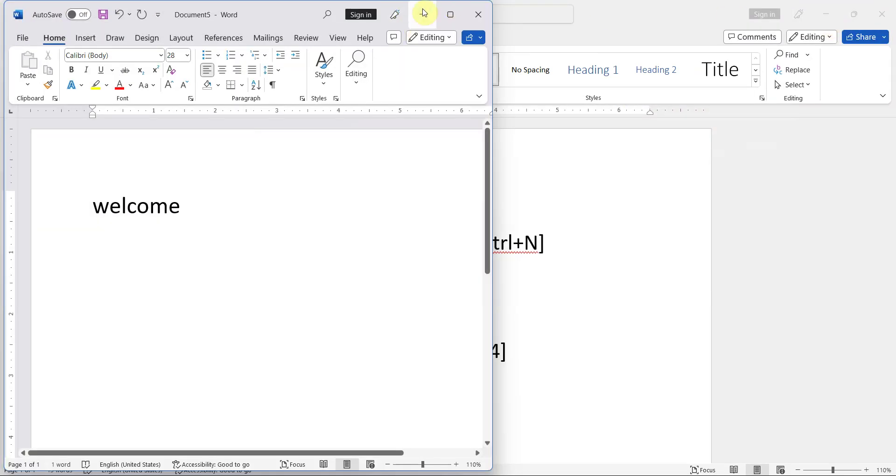
click(450, 14)
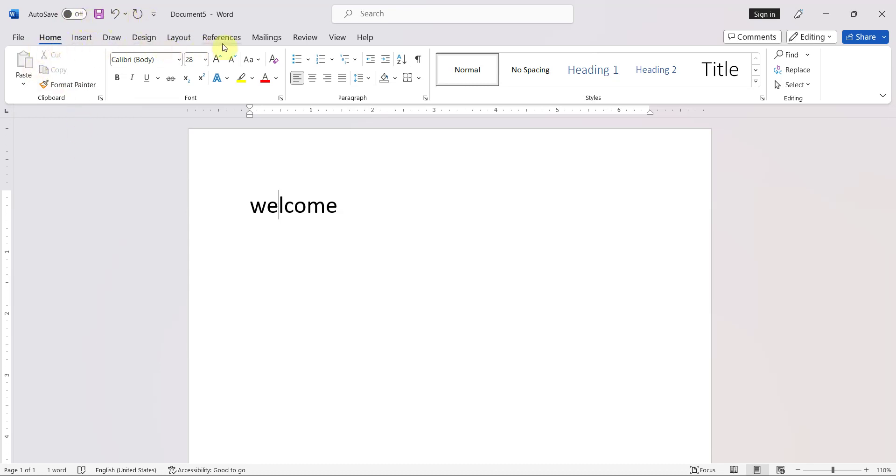
Look through the Insert, Draw and Design ribbon tabs, then return to Home
click(17, 41)
click(19, 42)
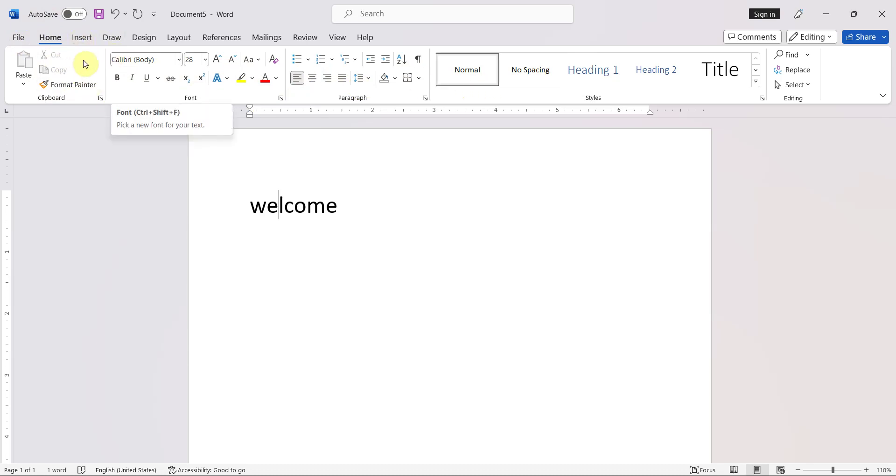
click(82, 37)
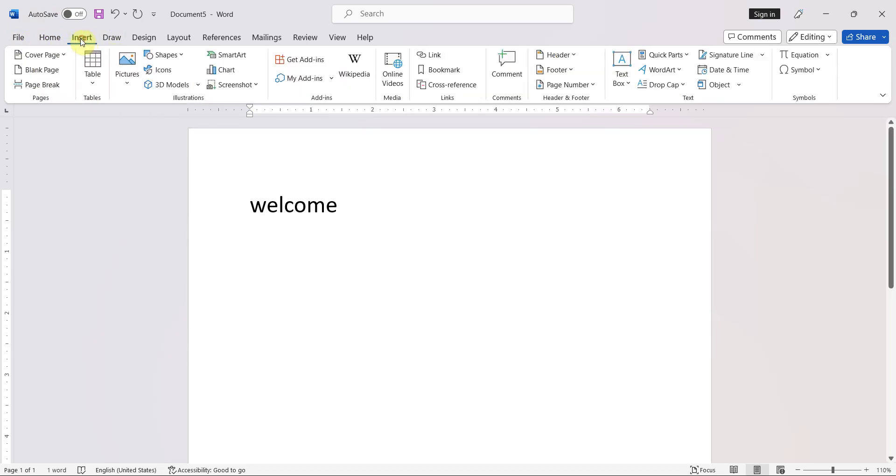
click(114, 40)
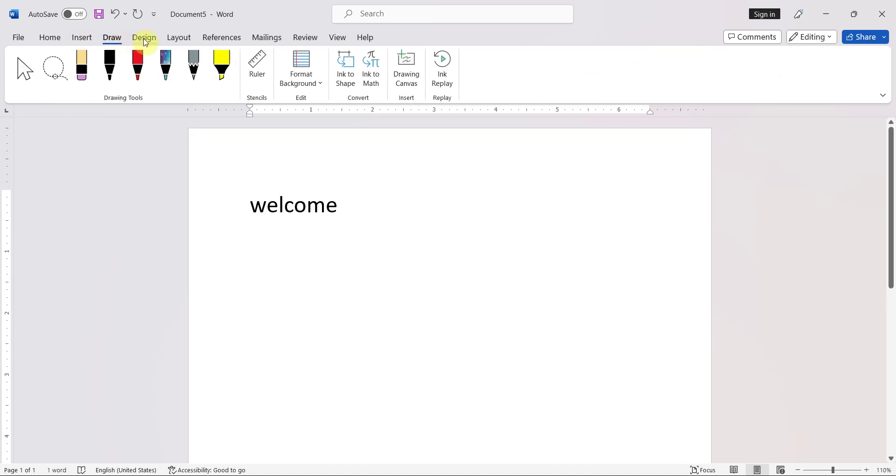
click(145, 41)
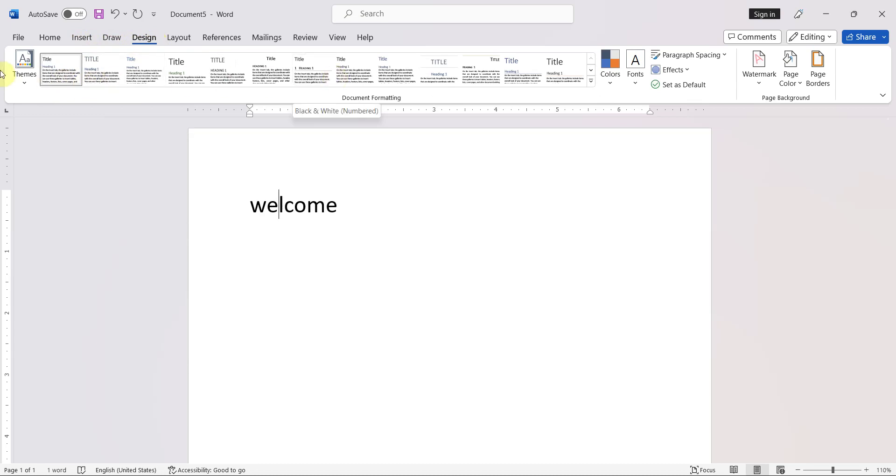
click(50, 38)
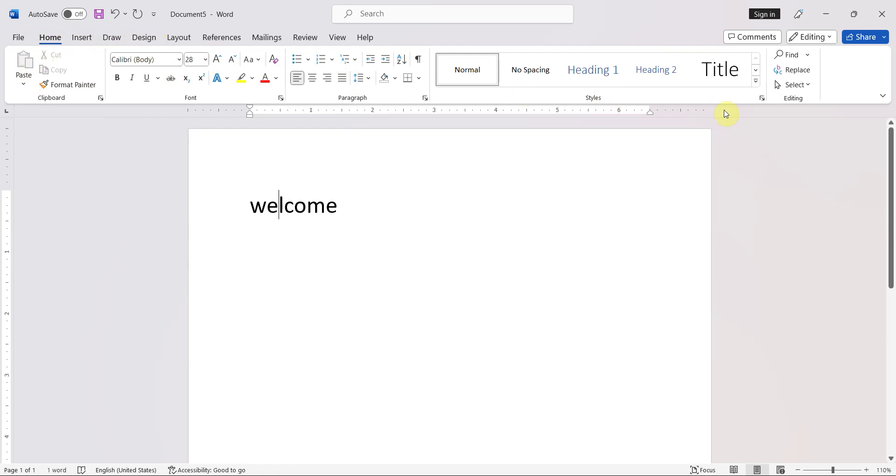
Collapse the ribbon so only the tab names show
double_click(50, 37)
click(53, 39)
click(54, 40)
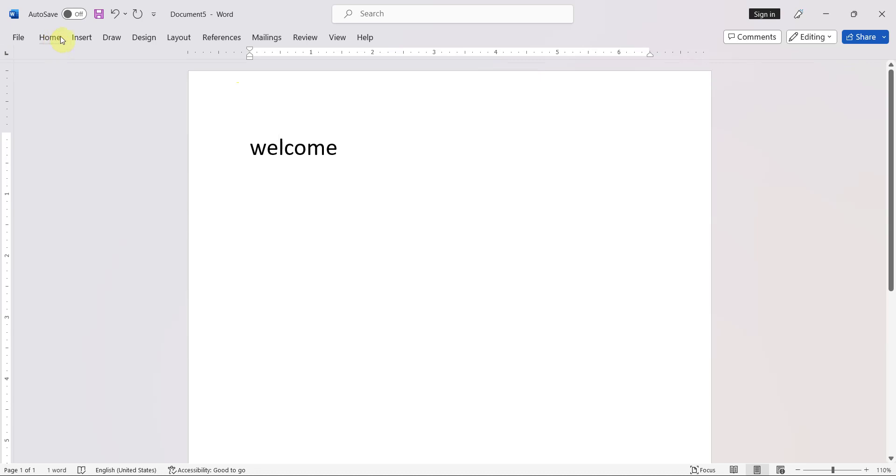
Pin the ribbon open again so the Home commands stay expanded
double_click(56, 43)
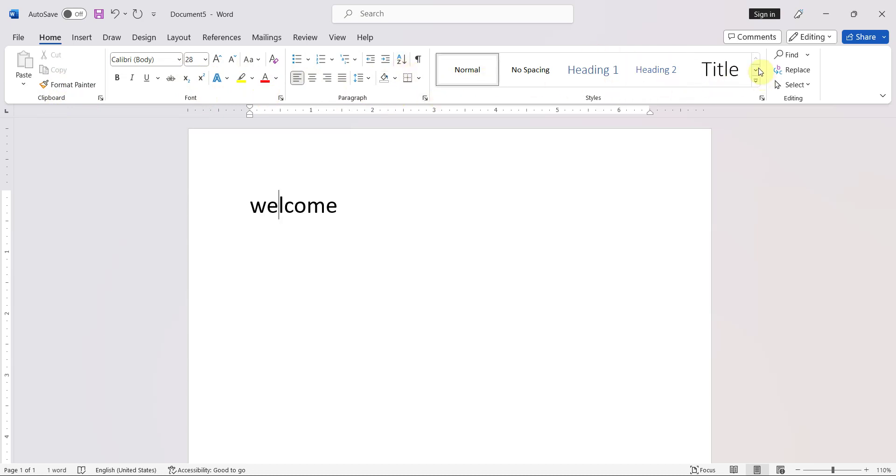
click(20, 43)
click(15, 42)
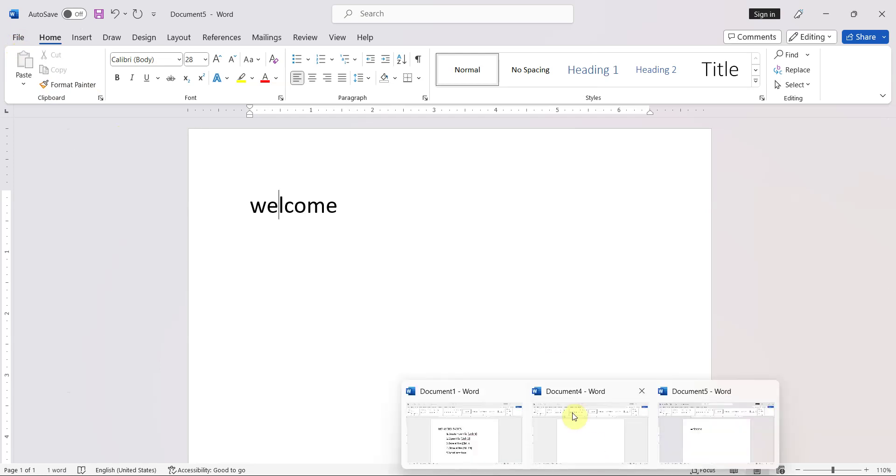
From the Document1 window, create blank Document6 via File > New
click(481, 429)
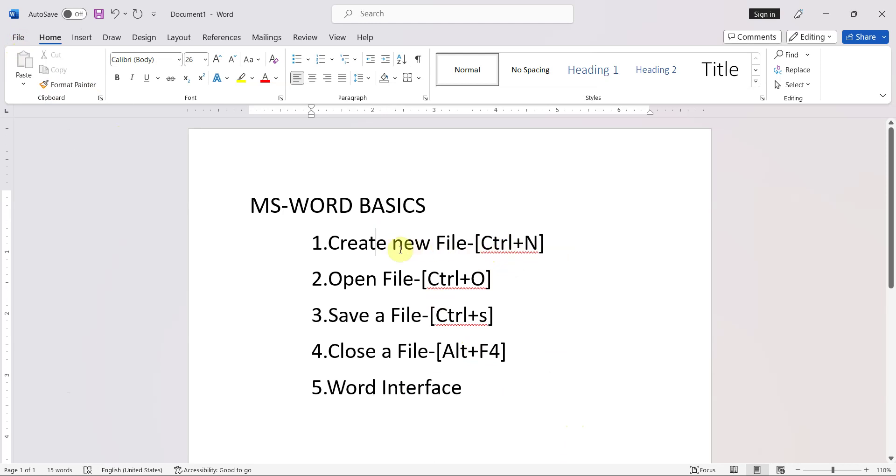
click(18, 37)
click(29, 91)
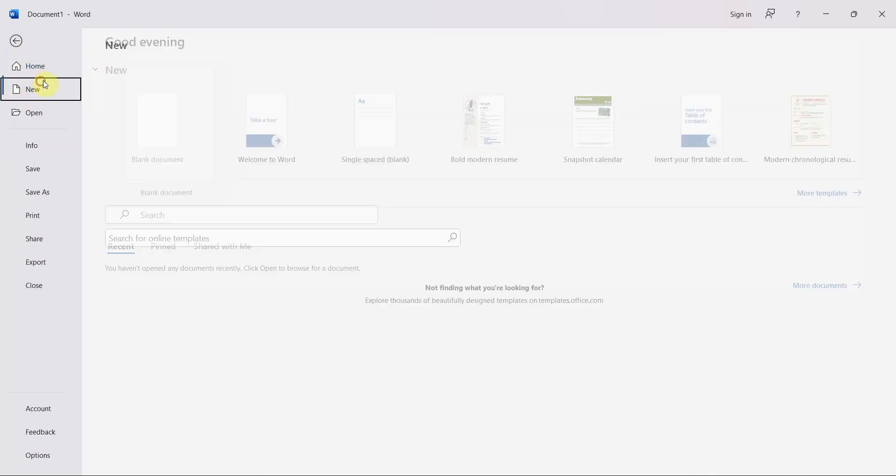
click(140, 124)
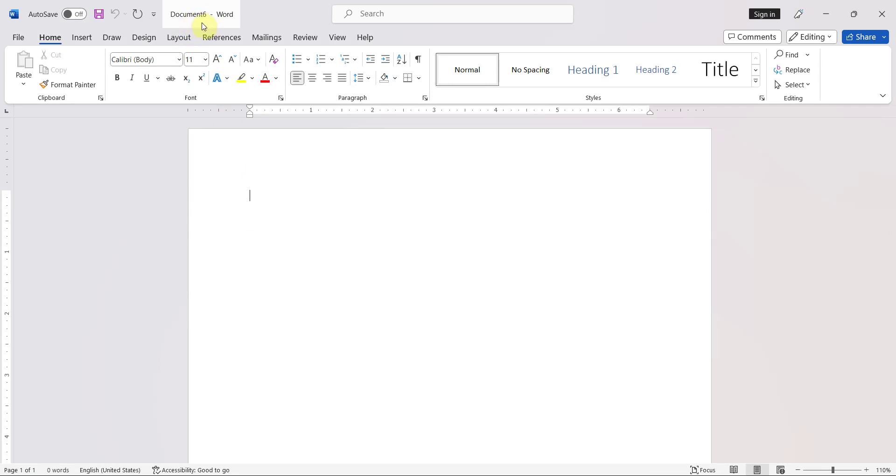
click(19, 40)
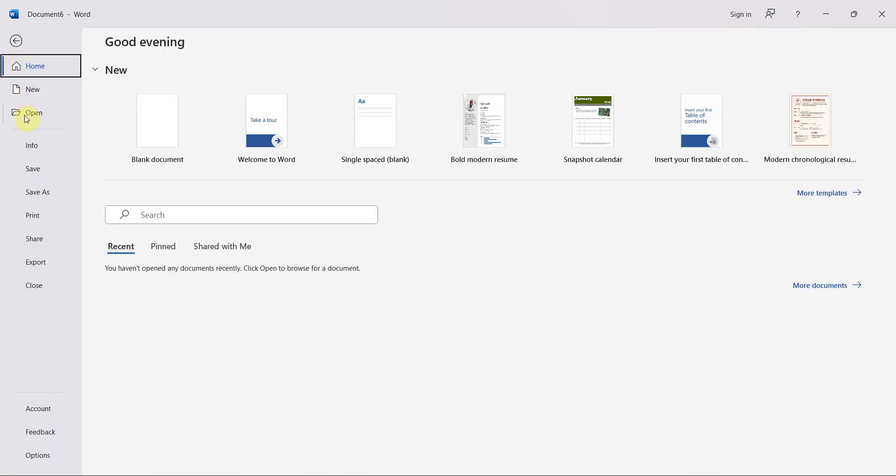
click(32, 90)
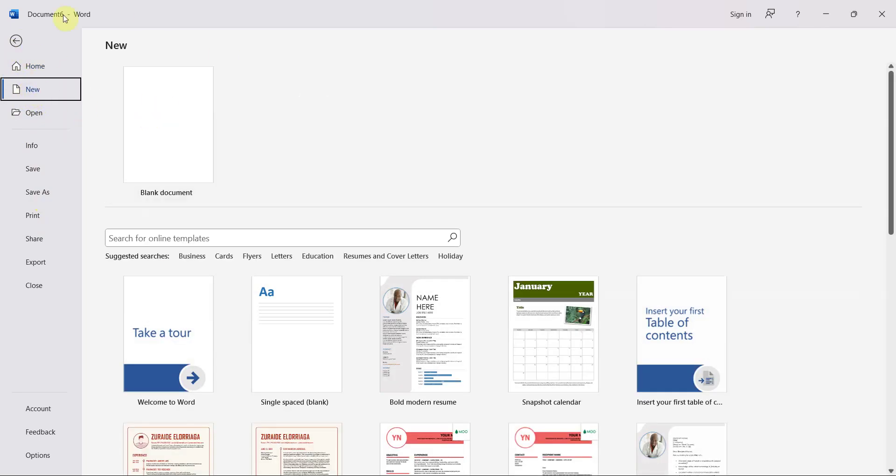
click(19, 43)
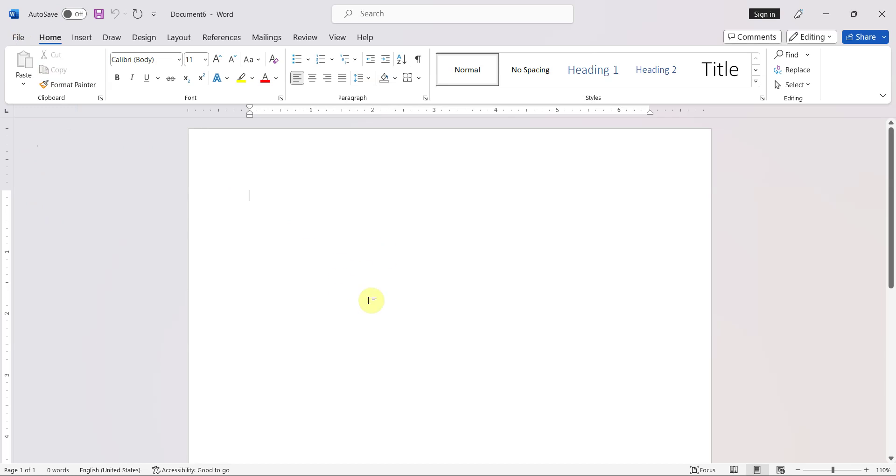
Type 'Welcome in ms word' and set the whole line to 24 point
text(weln)
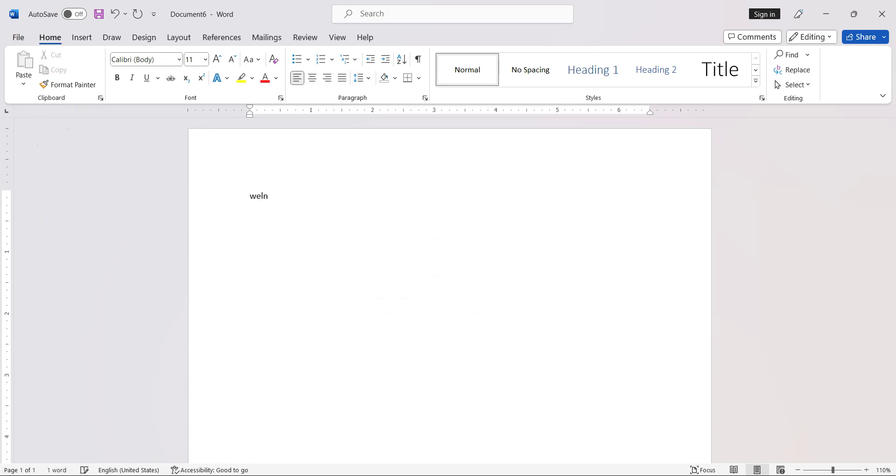
text(e)
drag(248, 196, 356, 199)
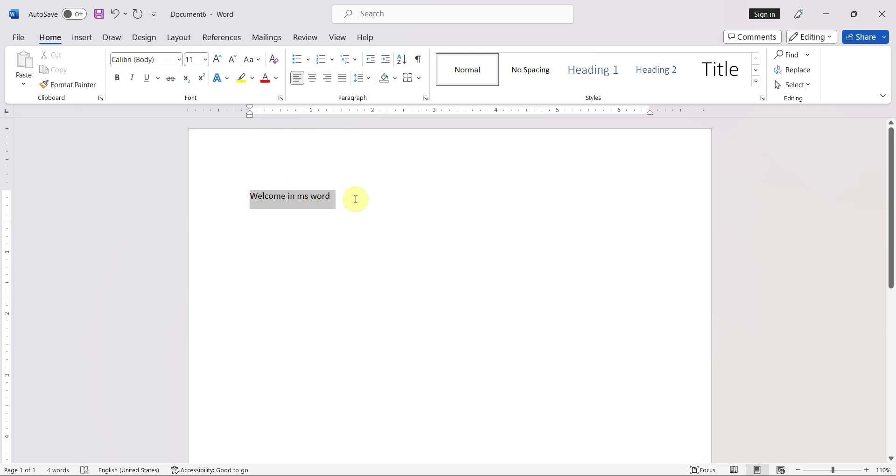
click(206, 60)
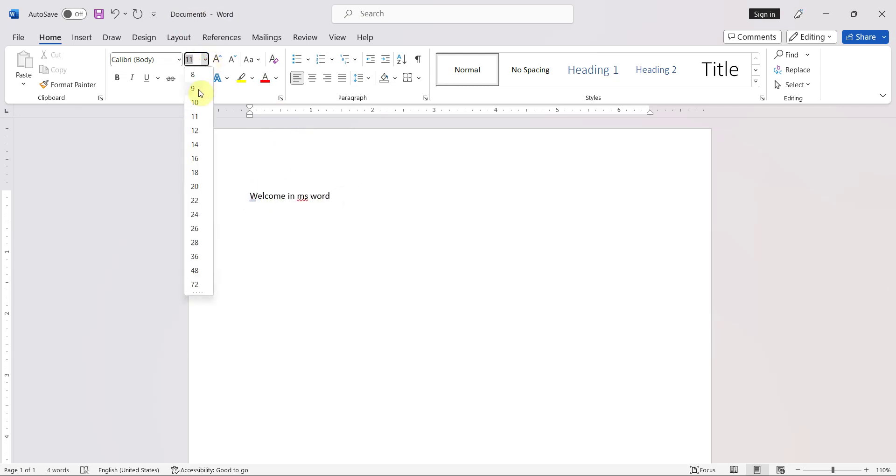
click(195, 201)
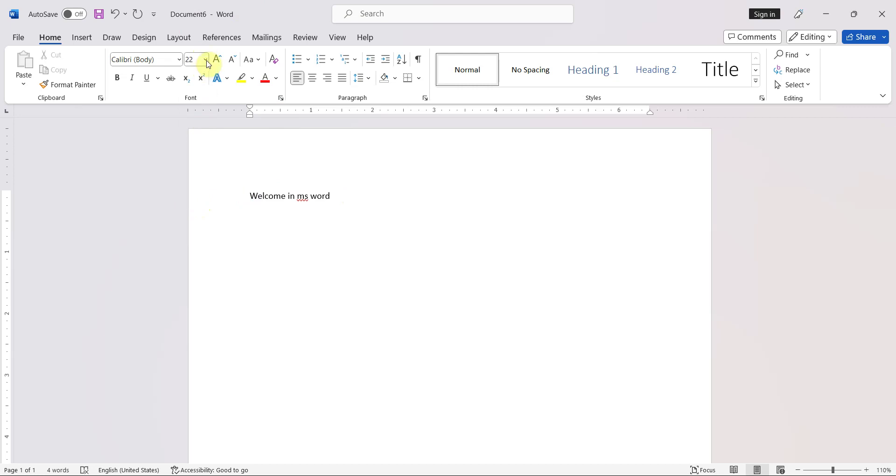
click(205, 60)
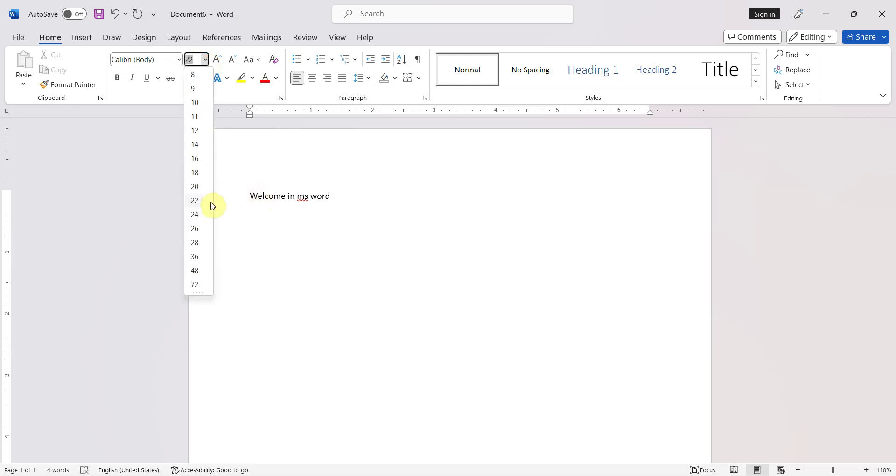
click(254, 199)
drag(325, 195, 241, 192)
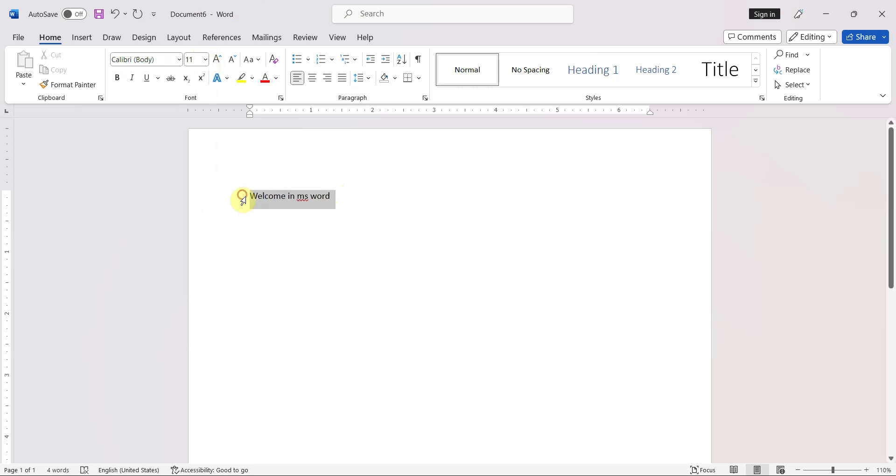
click(205, 60)
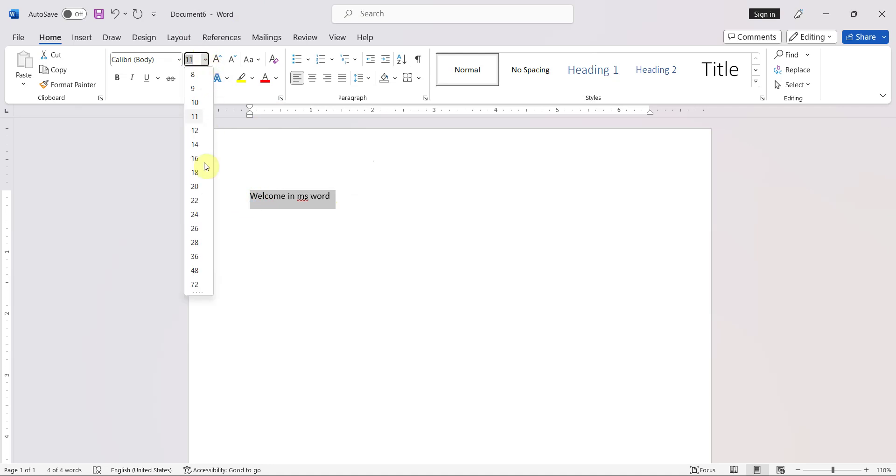
click(195, 215)
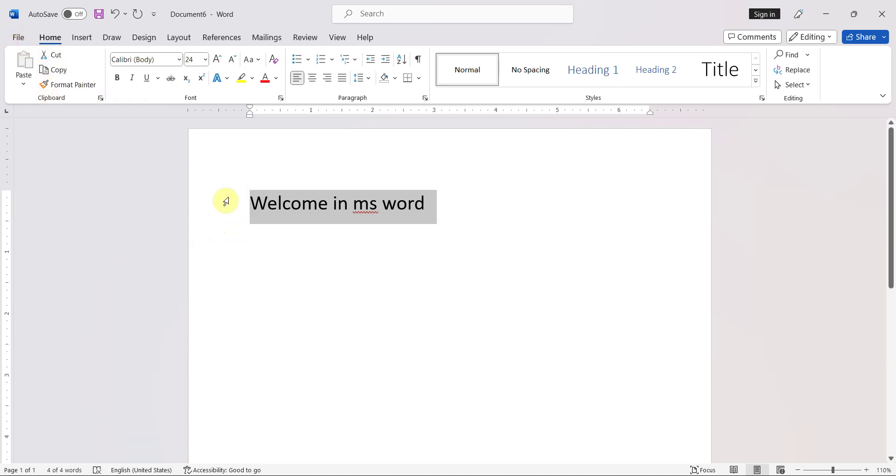
click(19, 37)
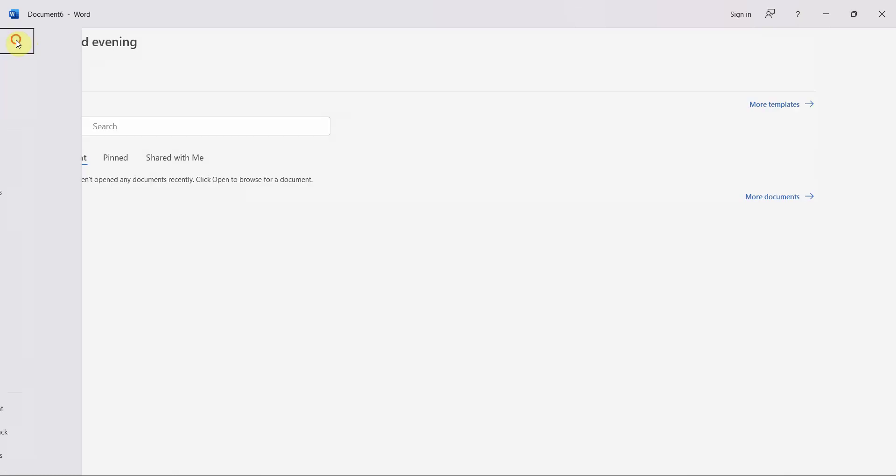
Start saving Document6 and show the This PC locations on the Save As page
click(17, 41)
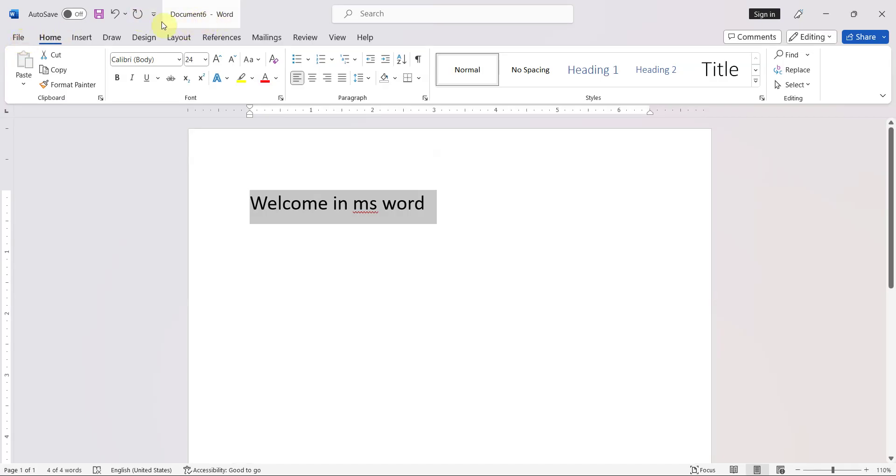
click(24, 44)
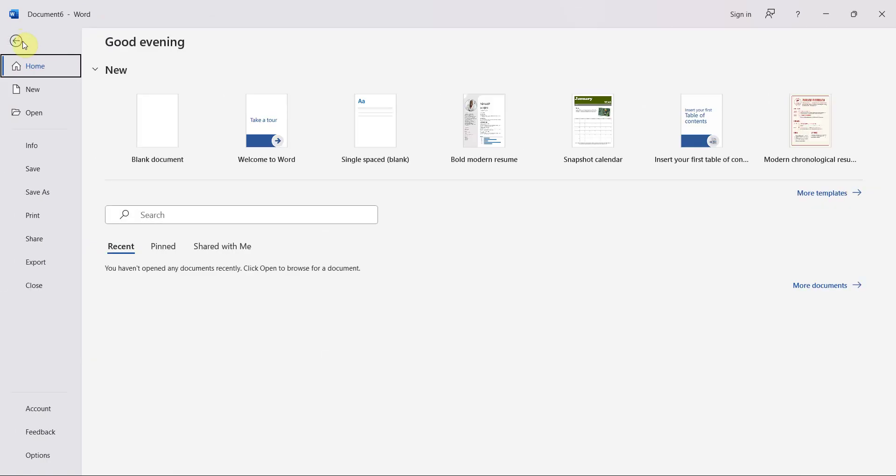
click(35, 173)
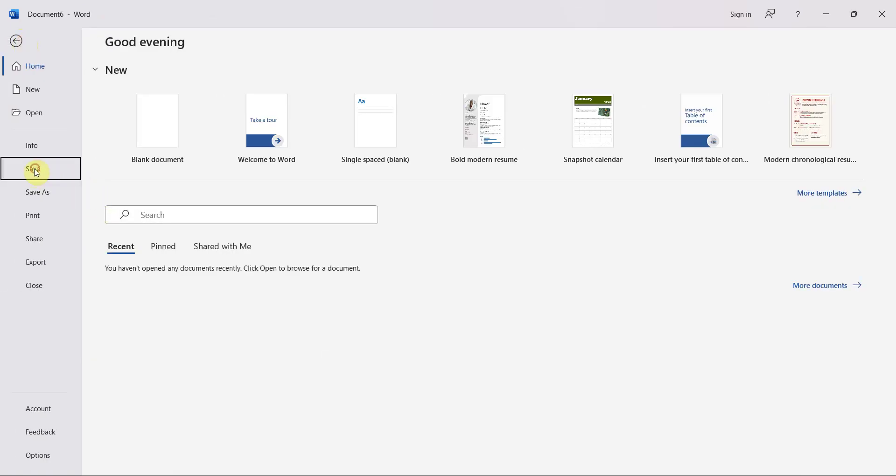
click(40, 175)
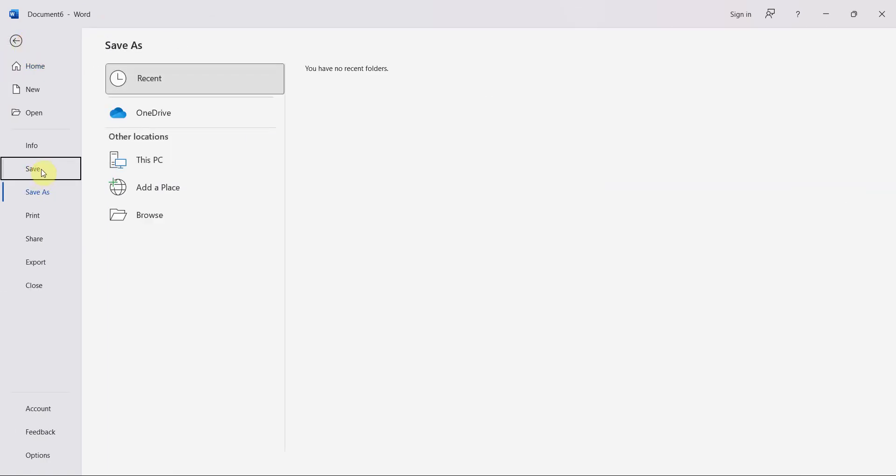
click(55, 173)
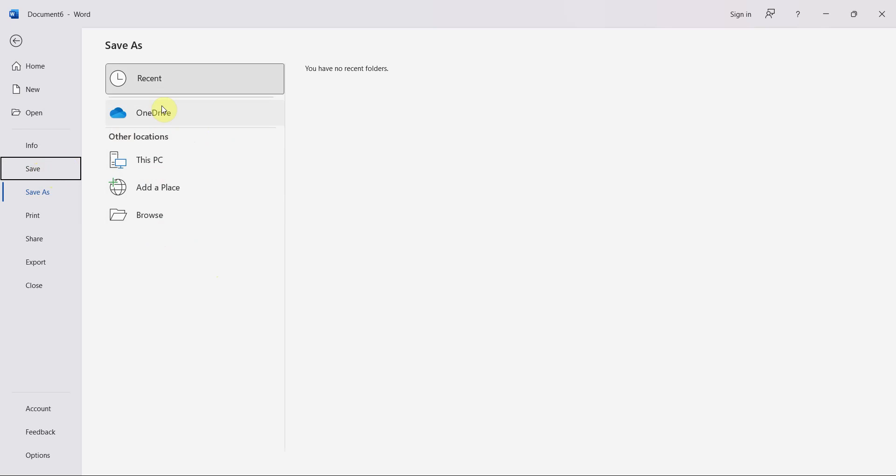
click(163, 164)
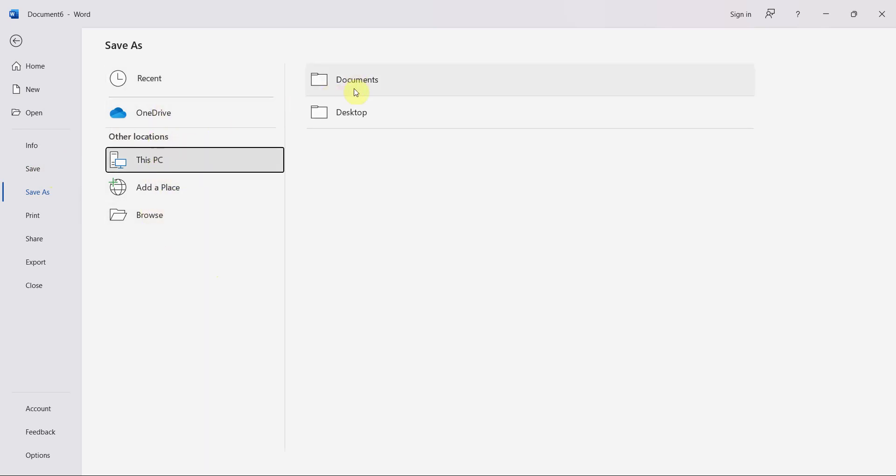
Save the document to the Desktop as file1, keeping the Word Document format
click(350, 117)
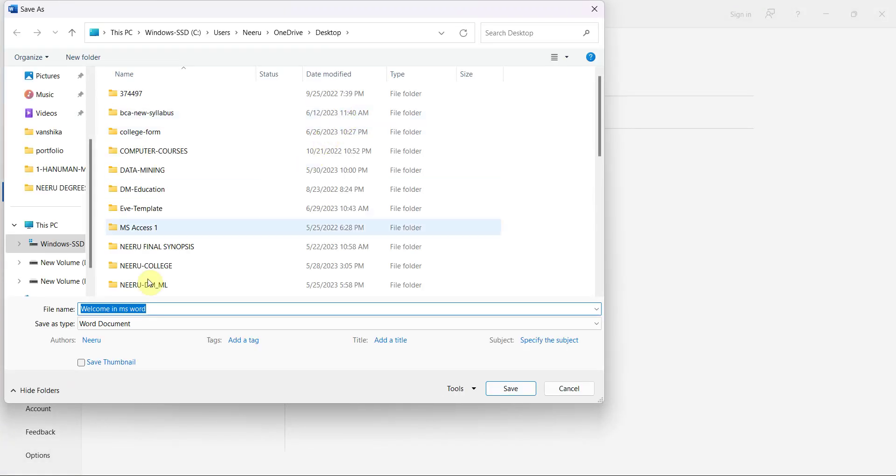
click(159, 308)
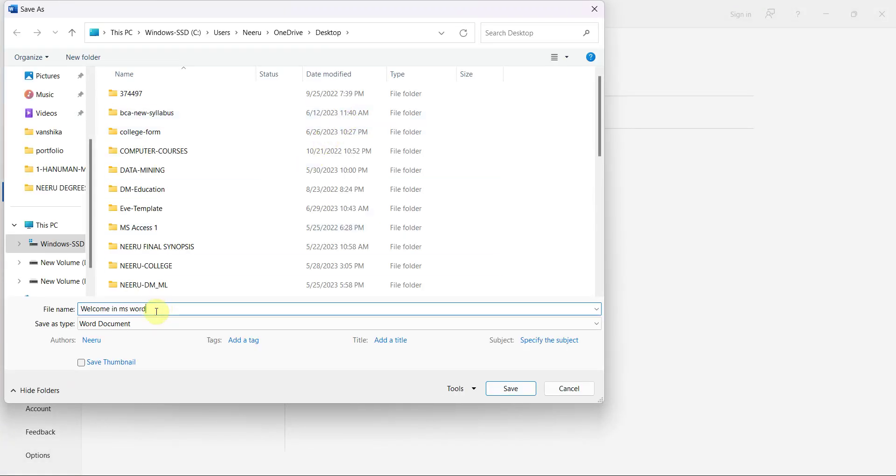
key(BackSpace)
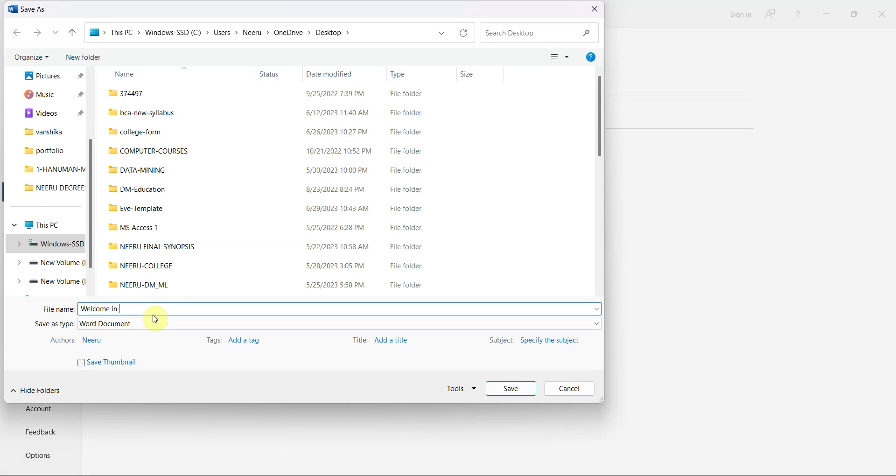
text(file1)
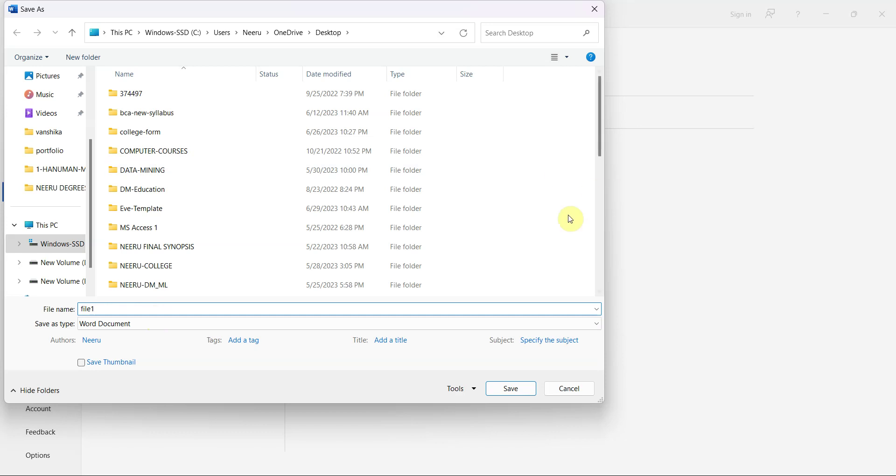
click(596, 324)
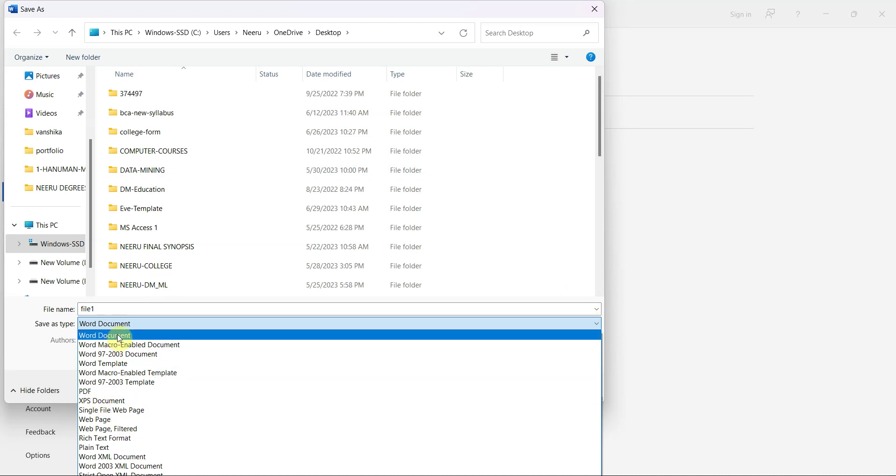
click(119, 336)
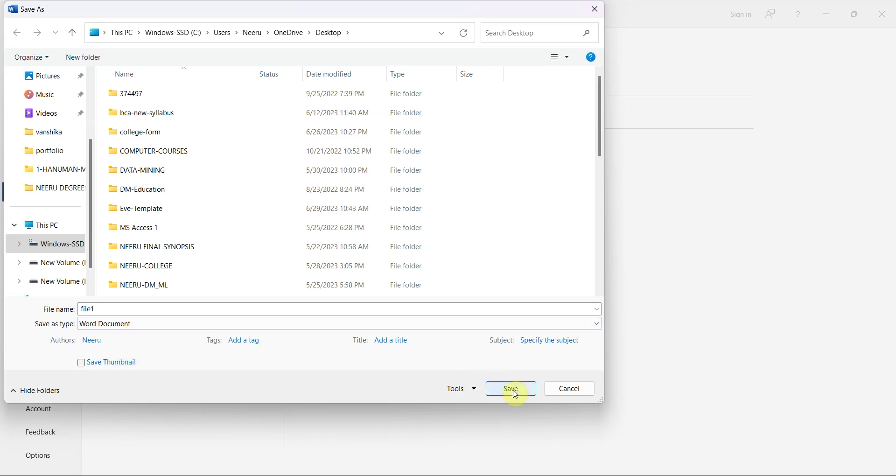
click(514, 390)
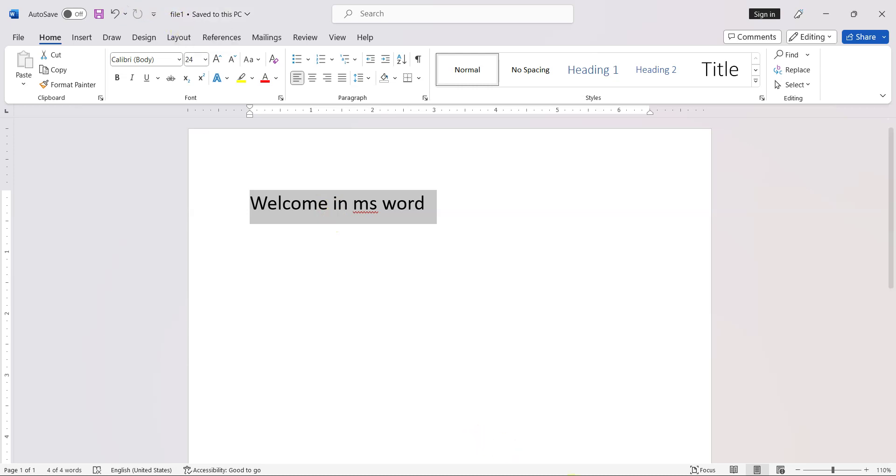
Bring Document1 forward, create and close a blank document, then show Document1's File start page
click(404, 436)
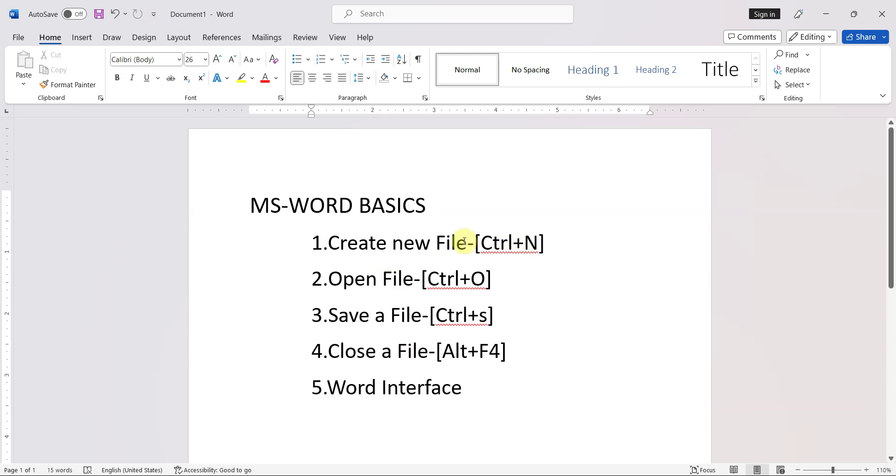
key(ctrl+n)
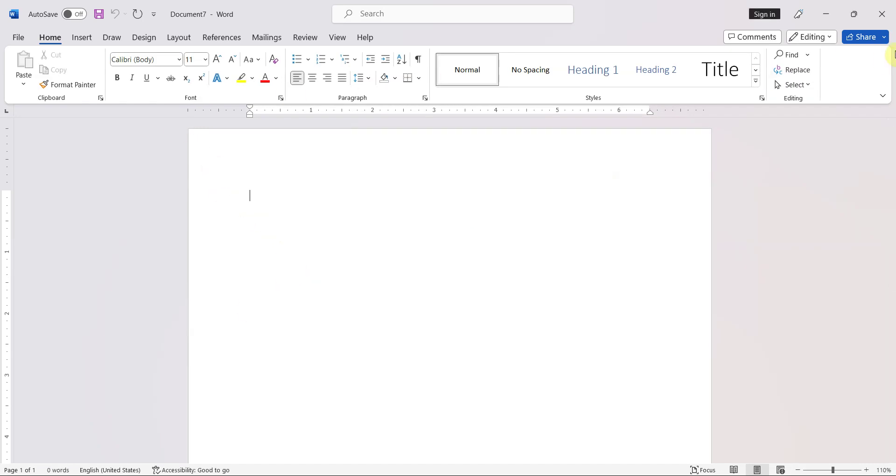
click(882, 14)
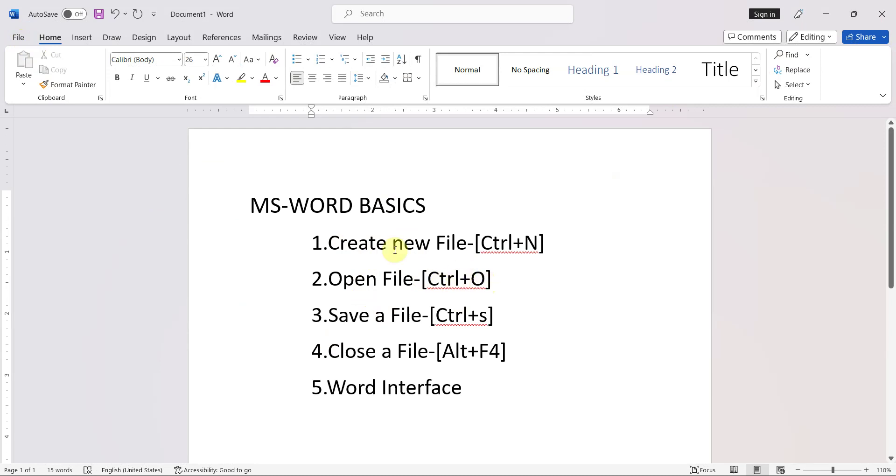
click(18, 38)
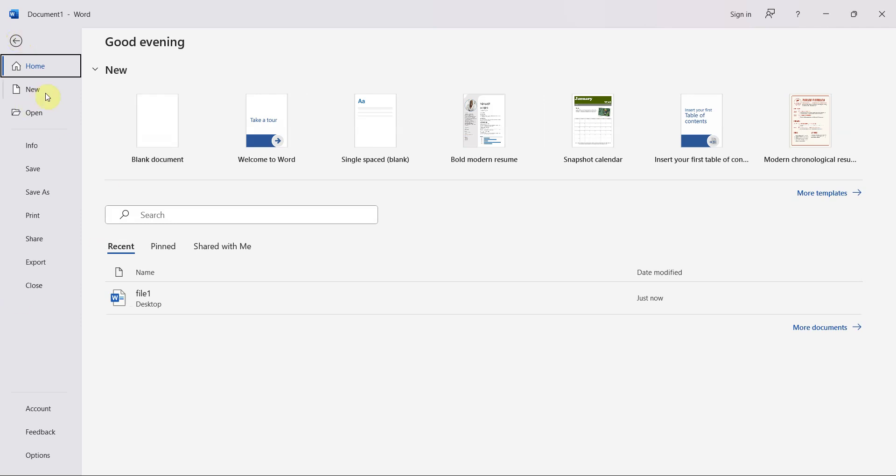
Reopen file1 from the Recent list and show its File start page
click(33, 114)
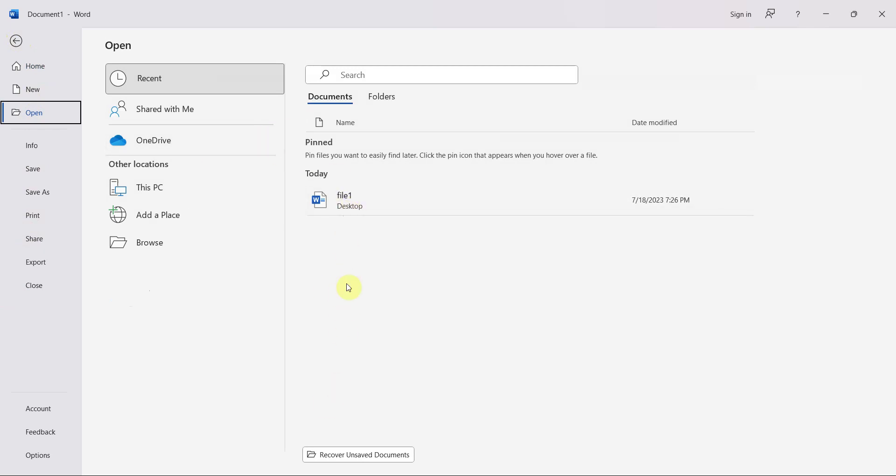
click(339, 205)
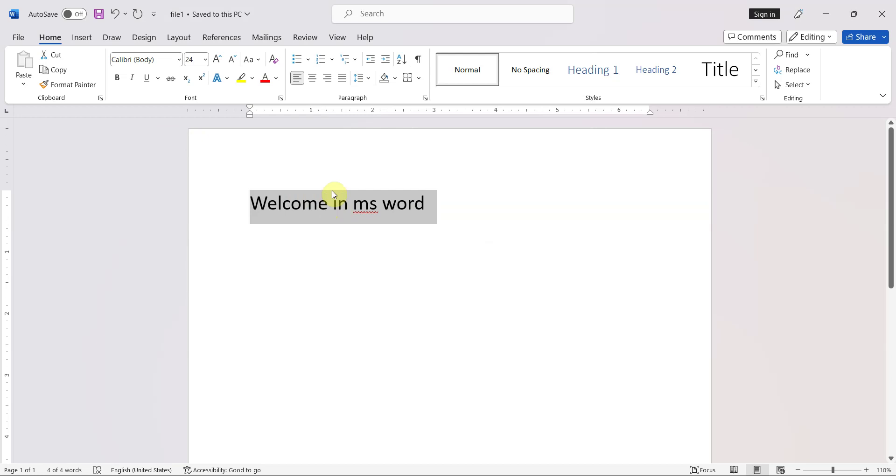
click(17, 37)
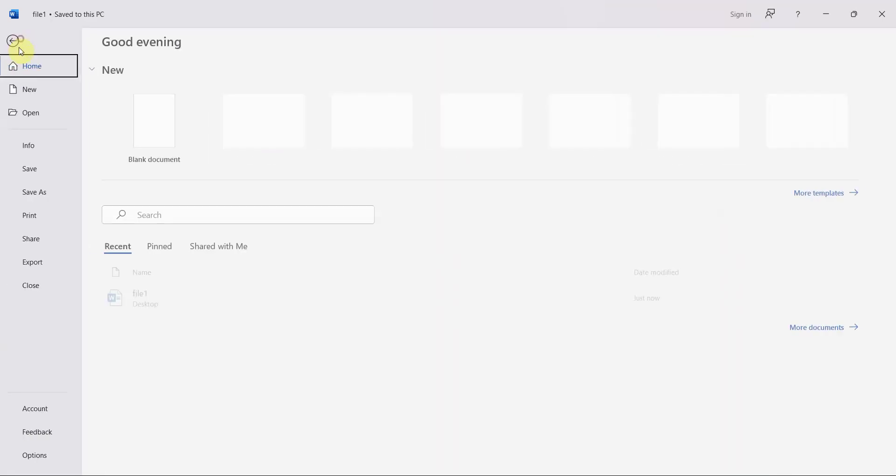
Save file1, then save a copy to the Desktop as file2 in Word Document format
click(39, 175)
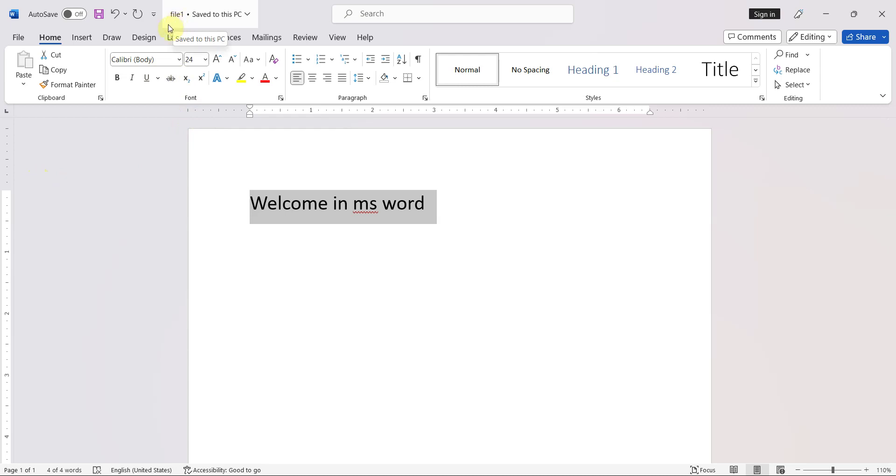
click(18, 37)
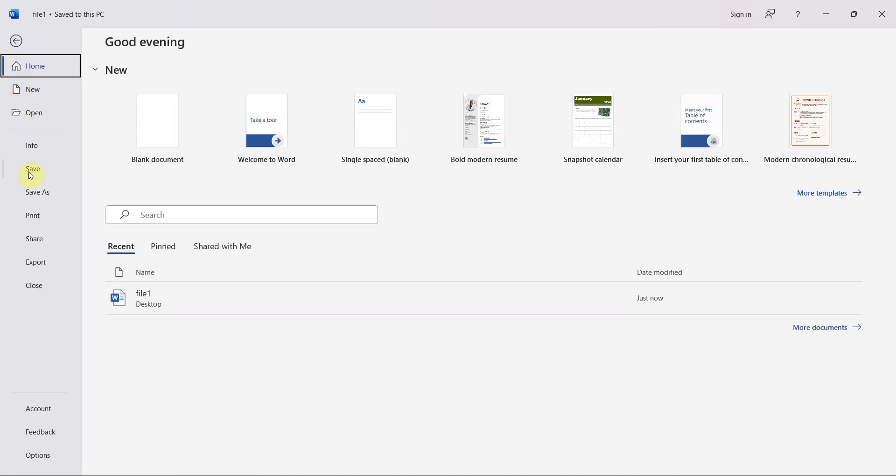
click(41, 198)
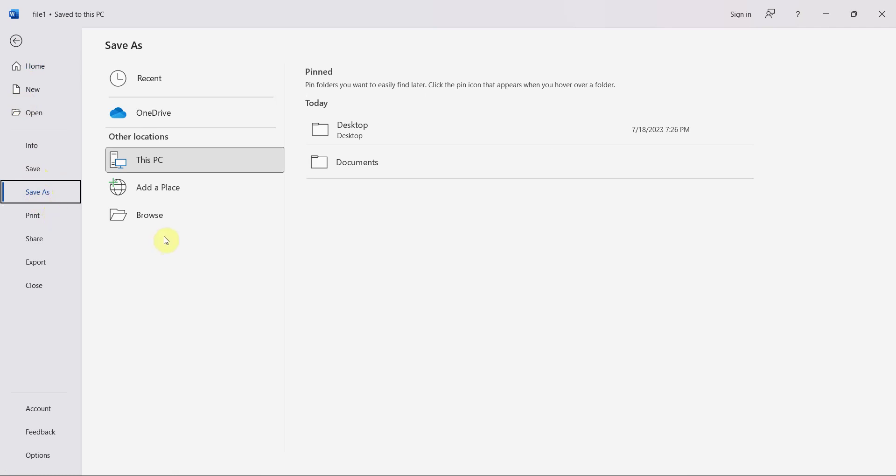
click(355, 133)
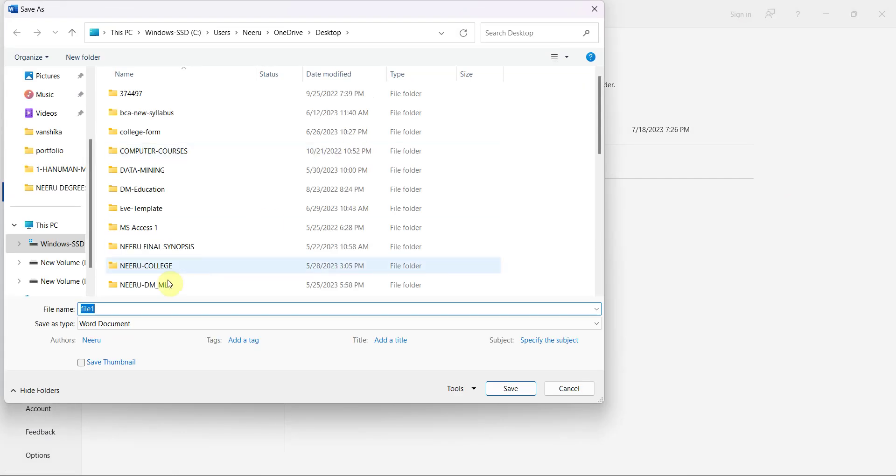
click(102, 308)
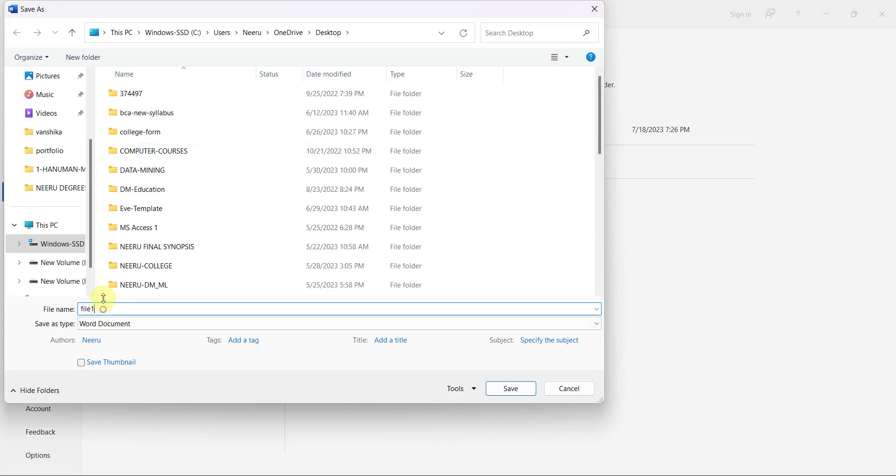
key(BackSpace)
text(2)
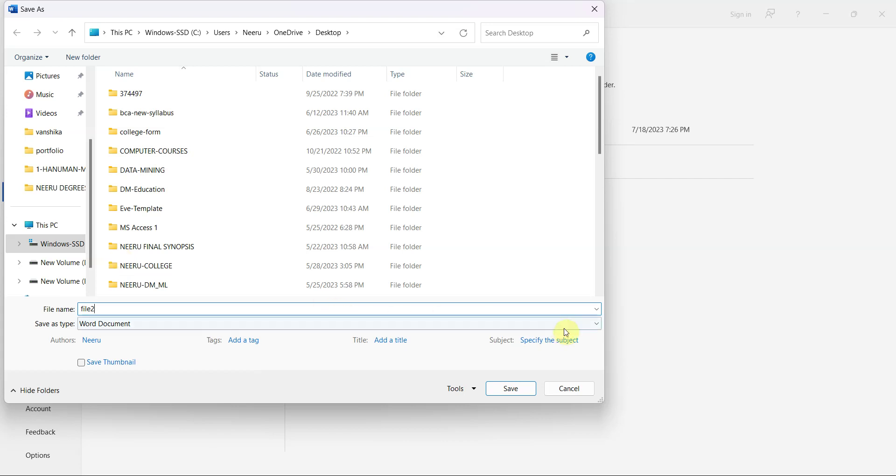
click(596, 324)
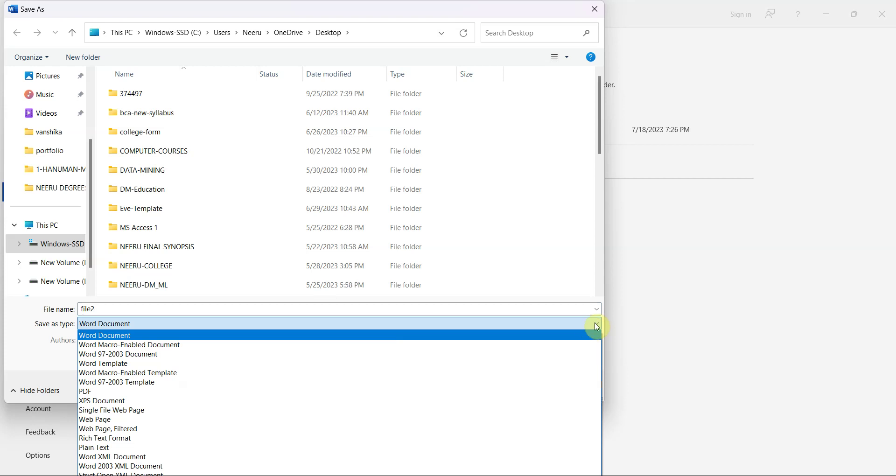
click(596, 324)
click(514, 389)
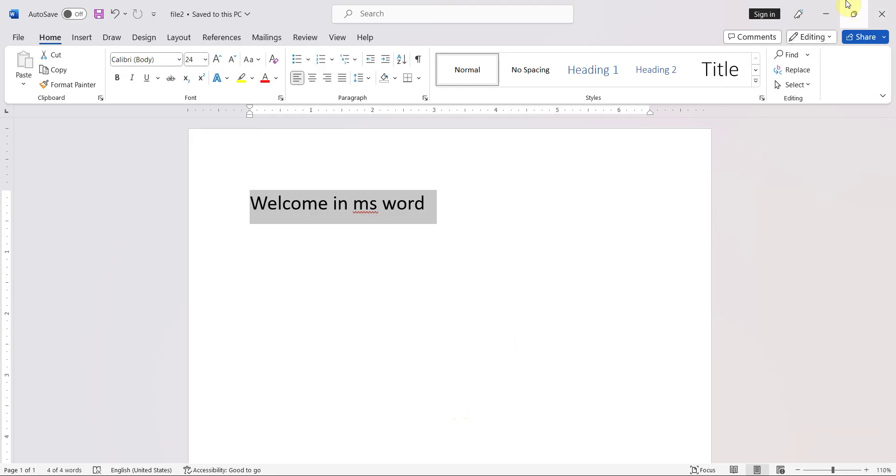
Minimize the file2, other Word and blank Document4 windows to reveal the desktop
click(828, 18)
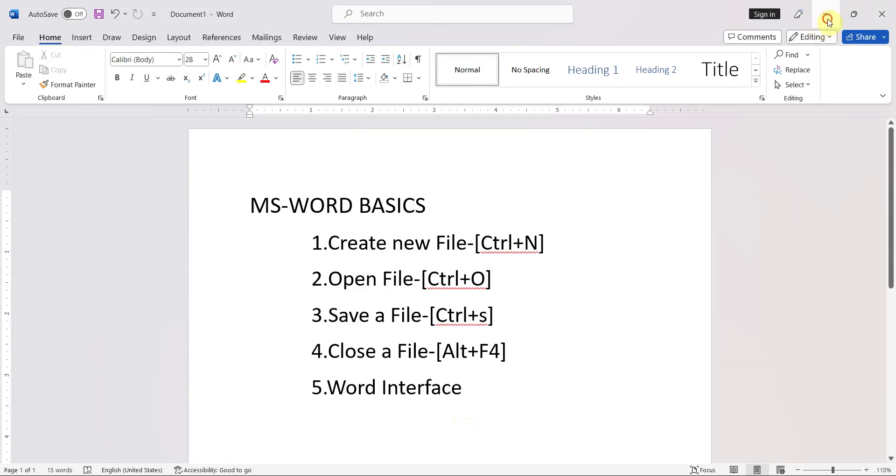
click(827, 21)
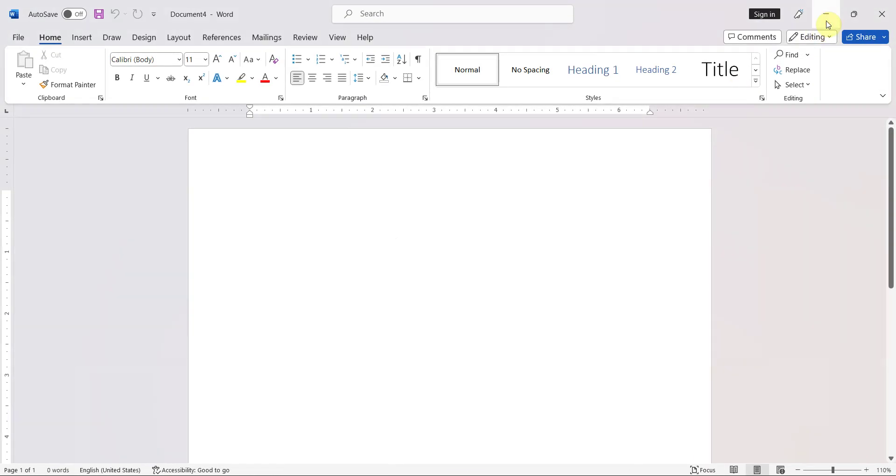
click(827, 21)
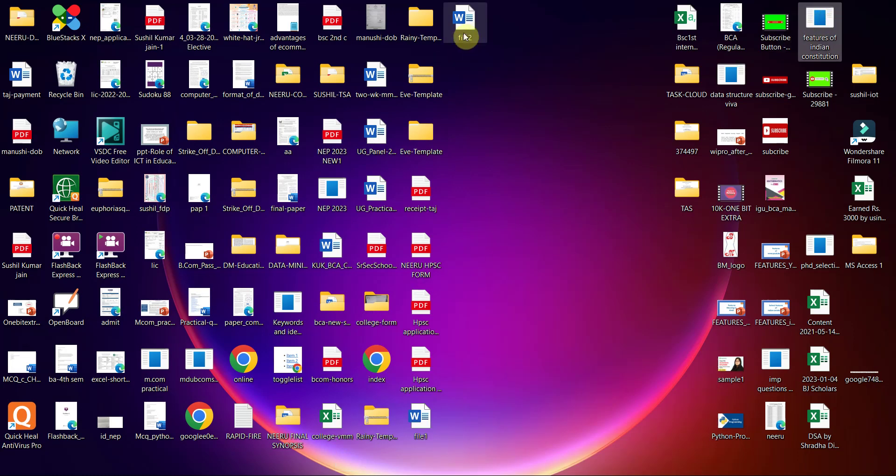
Rearrange the file1 and file2 desktop icons and open file1 in Word
mouse_move(472, 22)
mouse_down()
mouse_move(496, 176)
mouse_move(420, 255)
mouse_up()
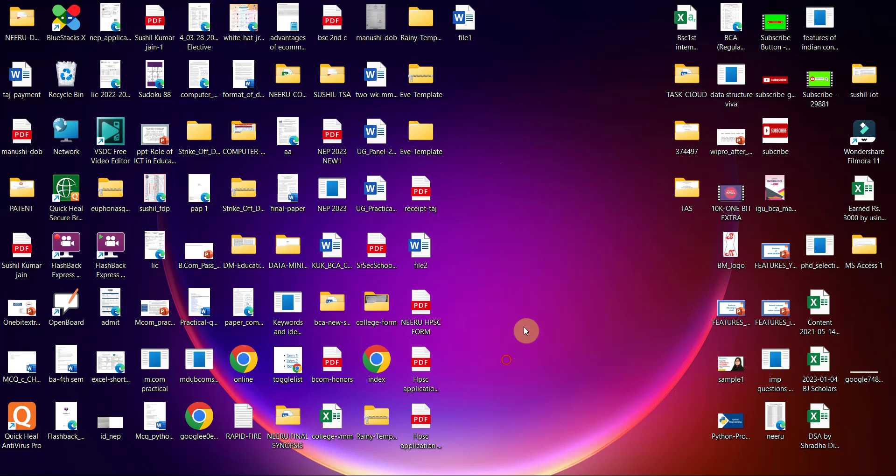
drag(470, 33, 523, 184)
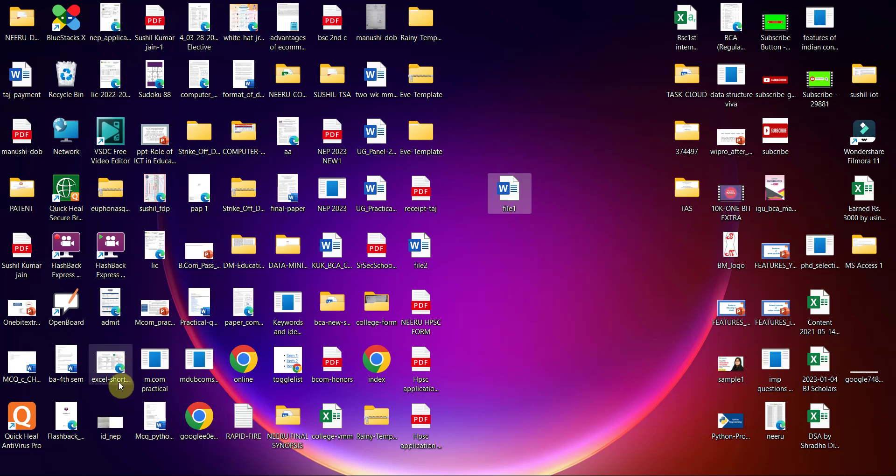
click(244, 255)
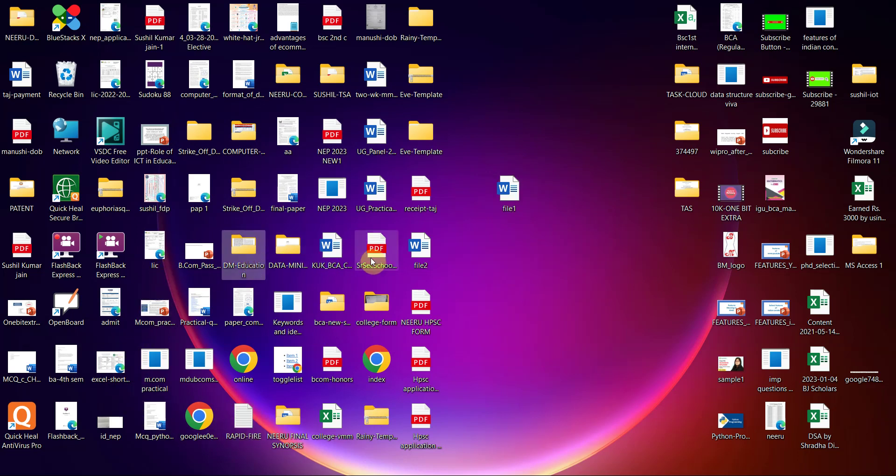
drag(408, 246, 513, 253)
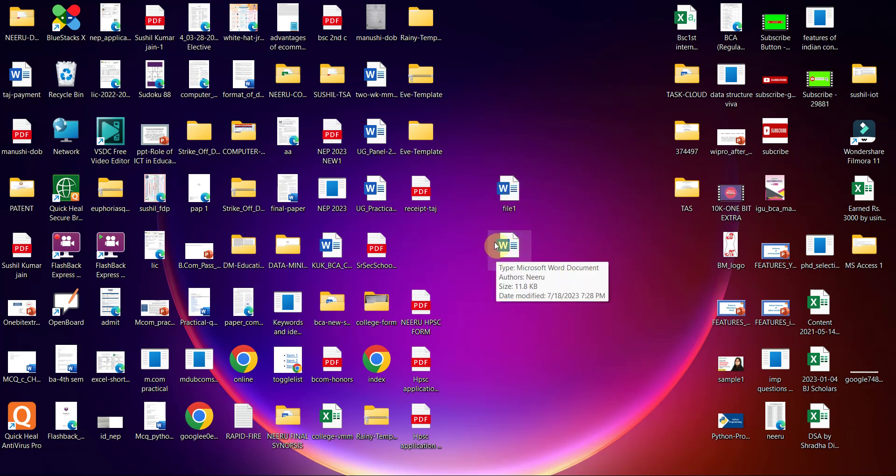
double_click(508, 193)
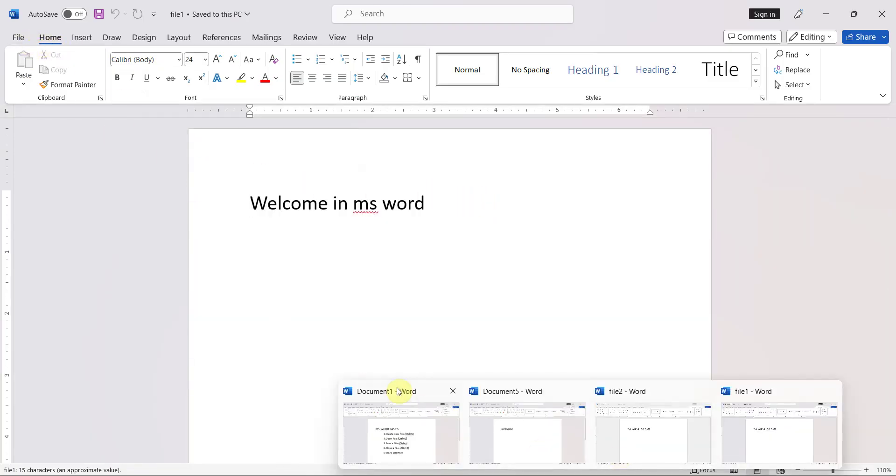
Bring the Document1 window with the MS-WORD BASICS list back to the front
click(400, 432)
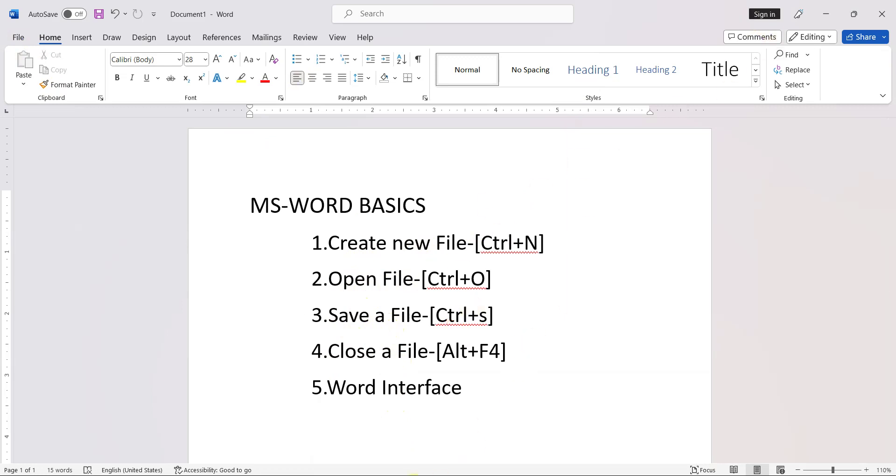
click(885, 18)
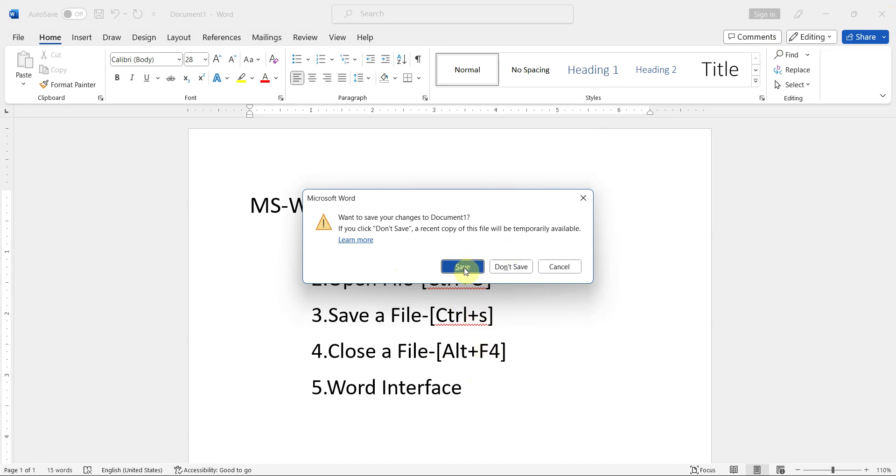
click(471, 268)
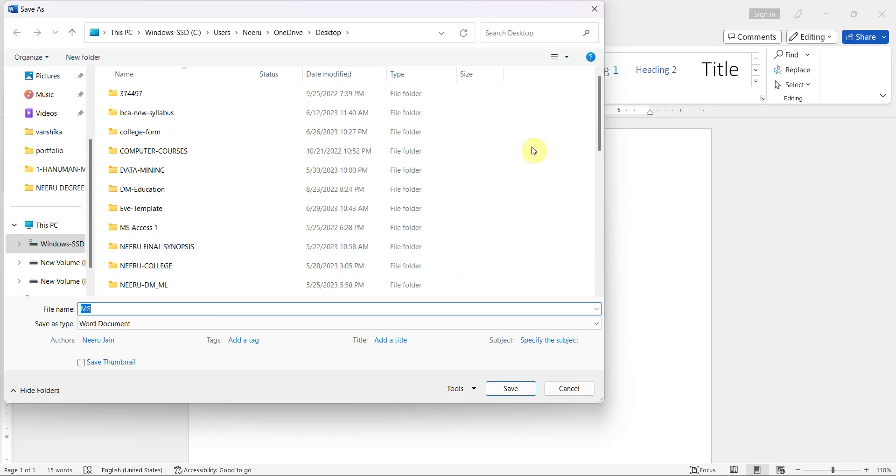
click(594, 9)
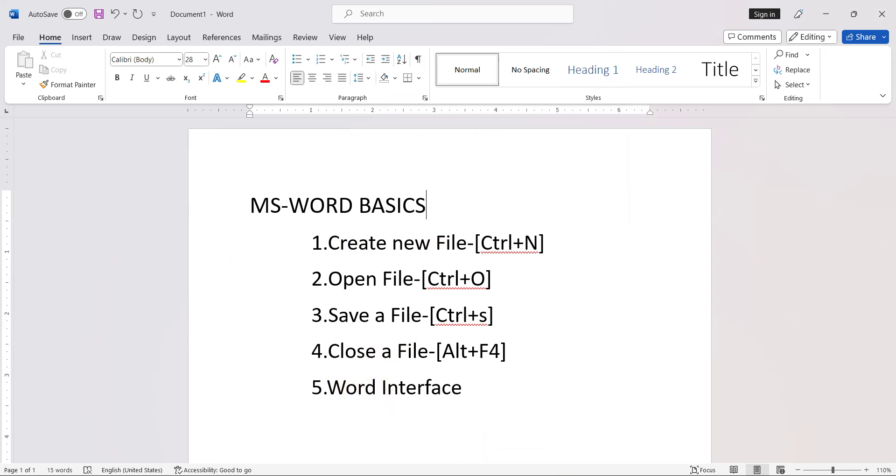
Switch to Document5, then minimize the Word windows to reveal the desktop
click(535, 436)
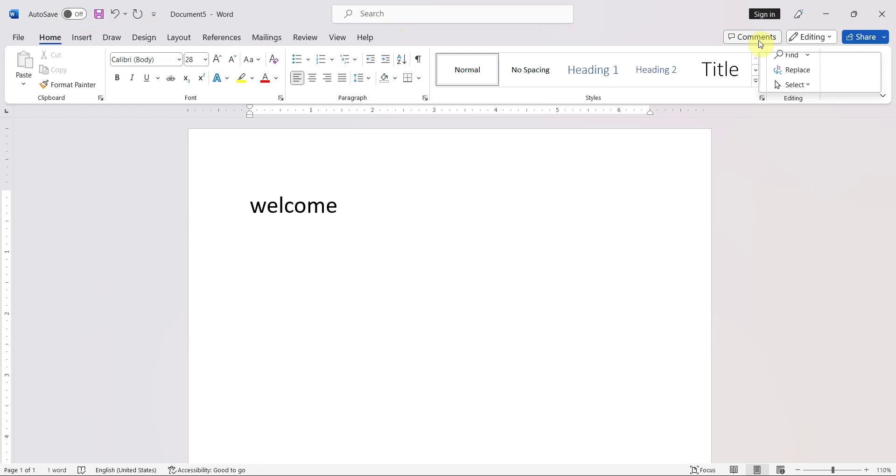
click(826, 18)
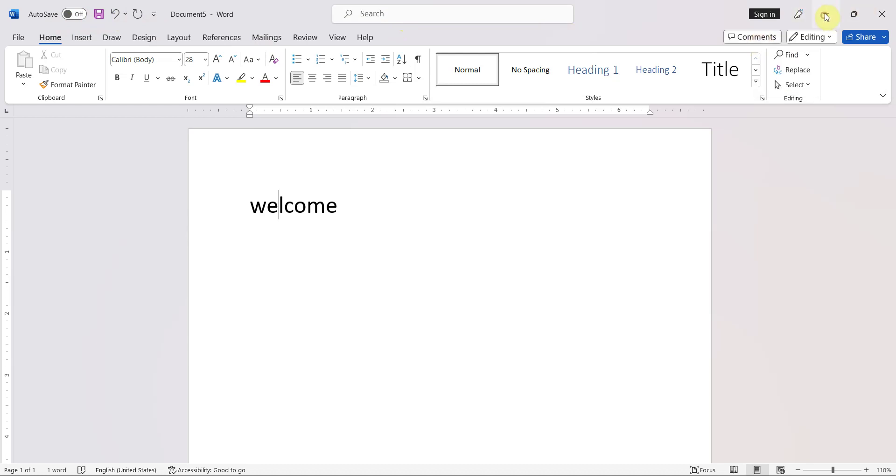
click(826, 19)
click(826, 20)
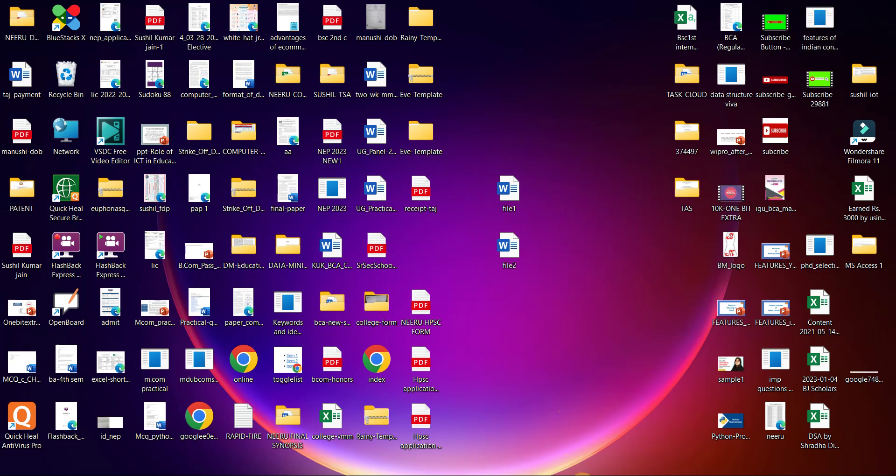
Restore Document1 maximized and show its File start page listing file1 and file2
click(455, 426)
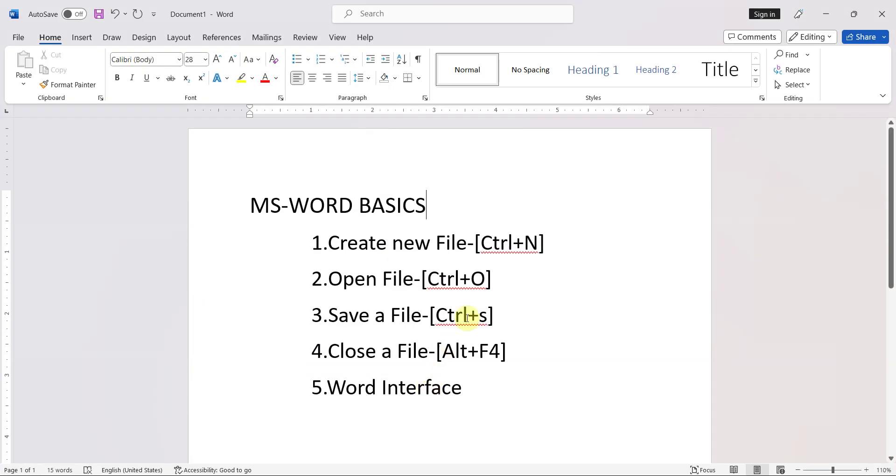
click(855, 17)
mouse_move(861, 14)
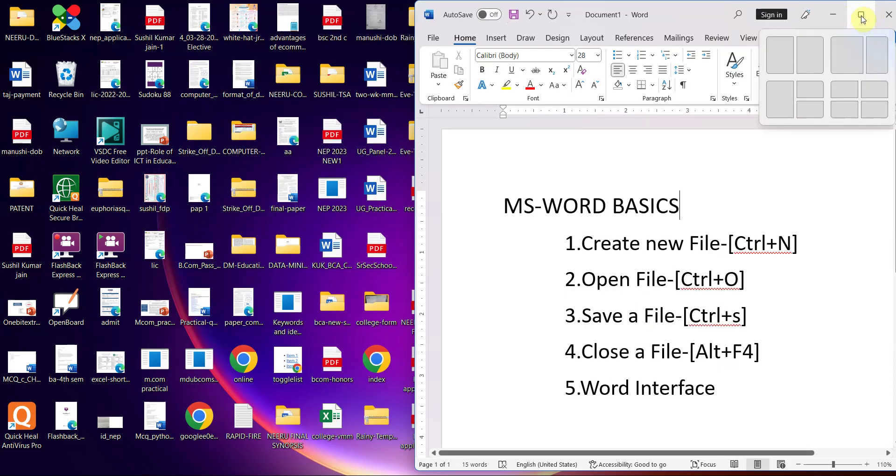
click(862, 19)
click(855, 16)
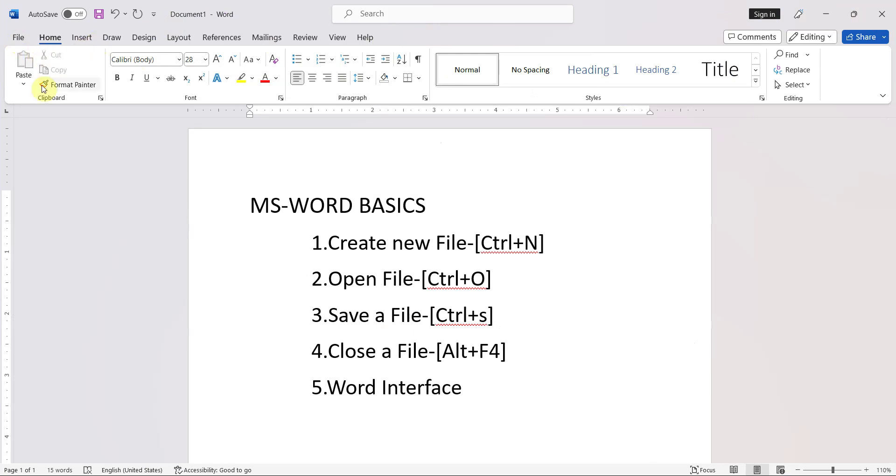
click(19, 38)
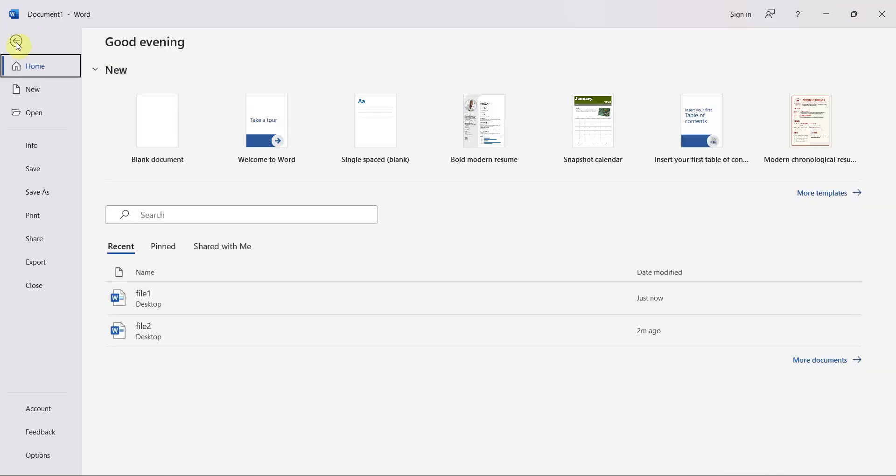
Leave the start page and return to the MS-WORD BASICS document
click(18, 43)
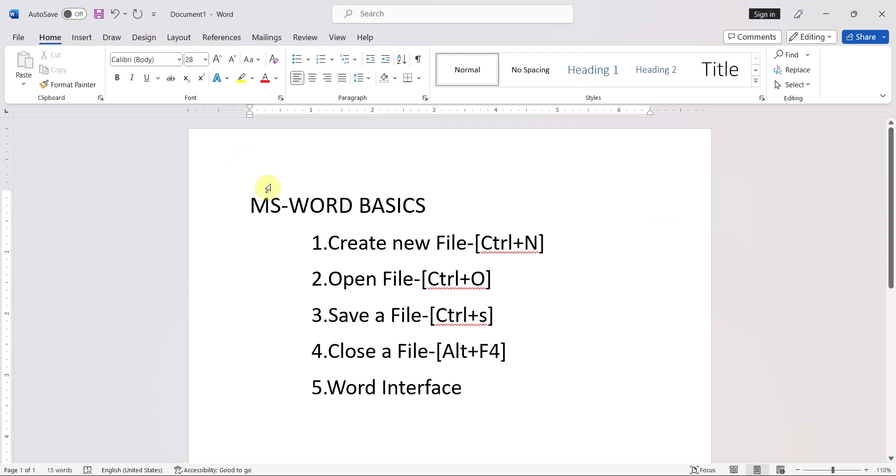
click(251, 112)
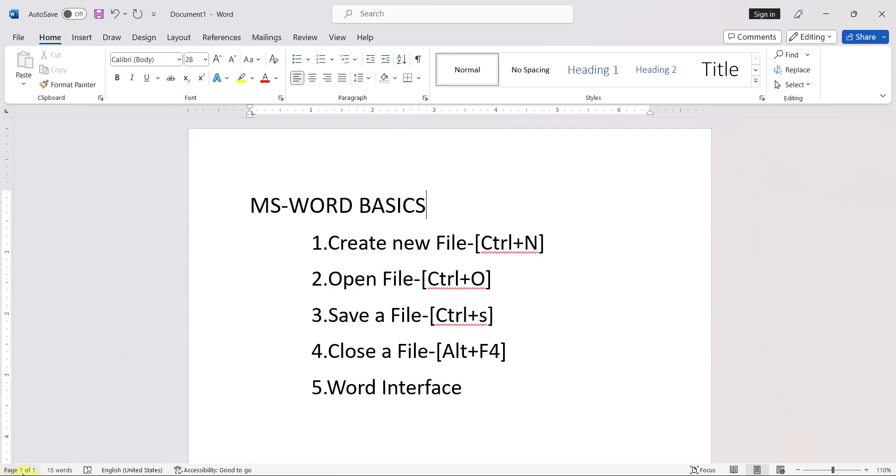
click(36, 471)
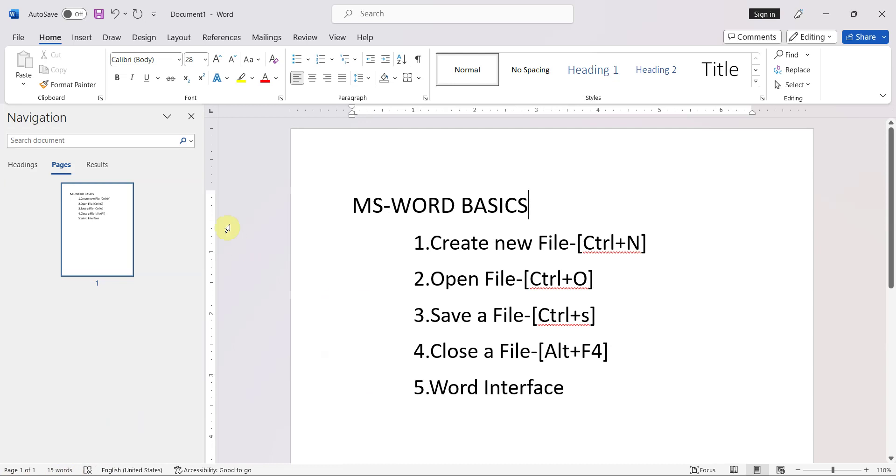
click(191, 116)
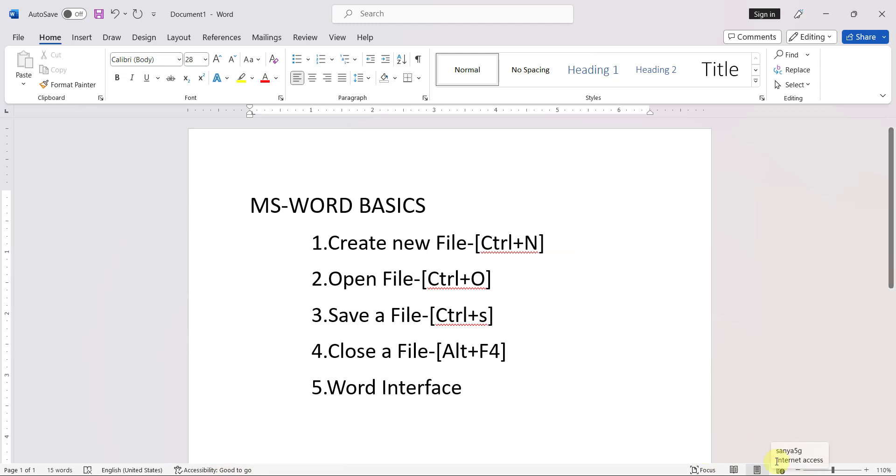
Adjust the zoom slider through 92%, 167% and 116%, settling at 148%
drag(832, 470, 831, 470)
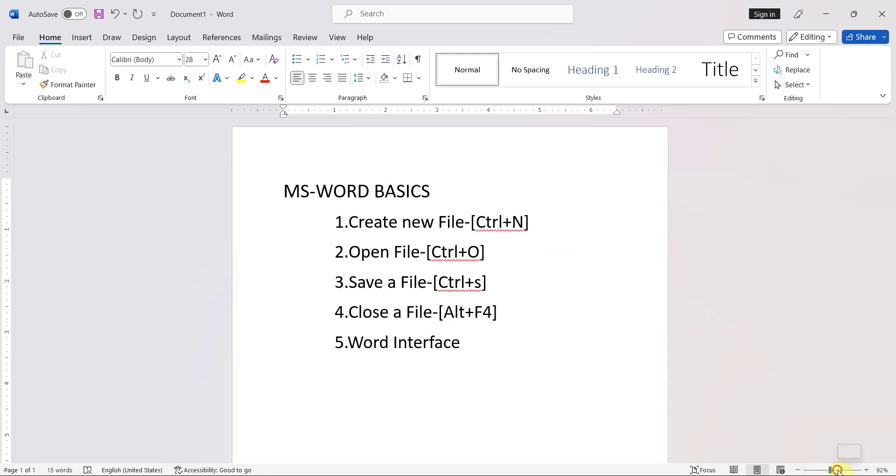
click(839, 470)
drag(838, 470, 834, 471)
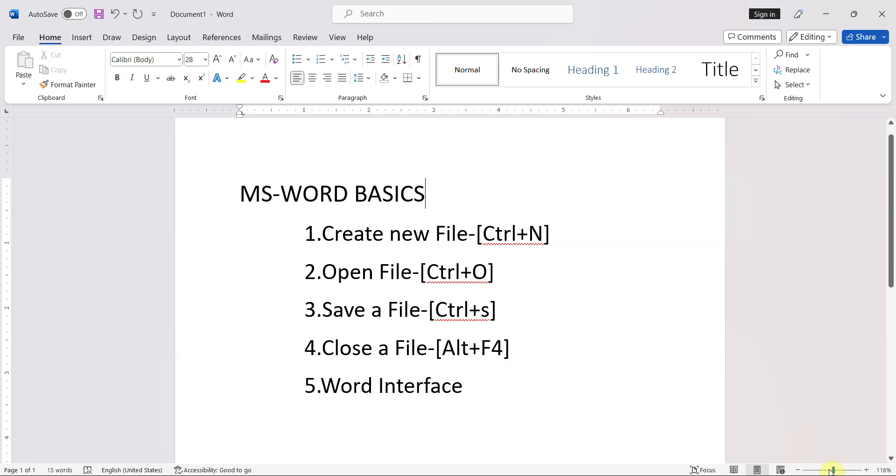
drag(833, 471, 835, 470)
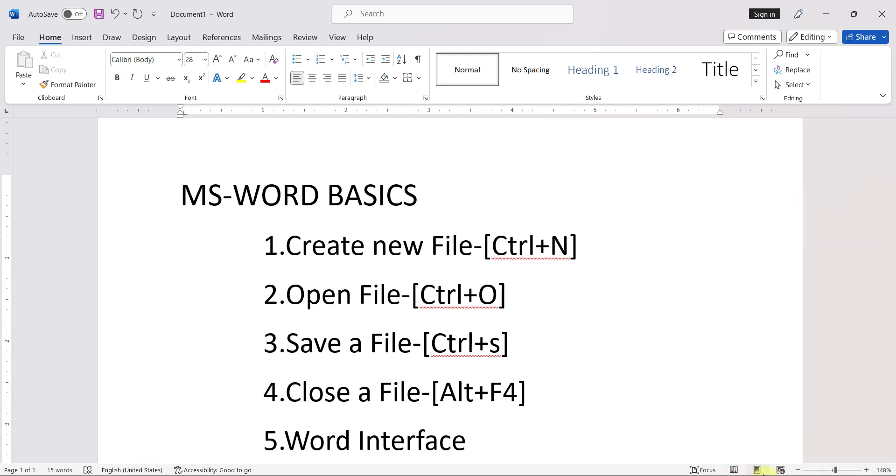
click(736, 471)
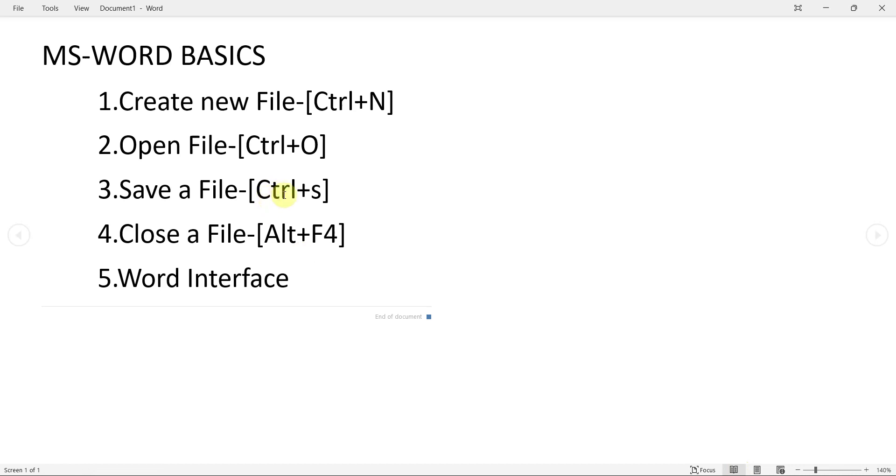
key(Delete)
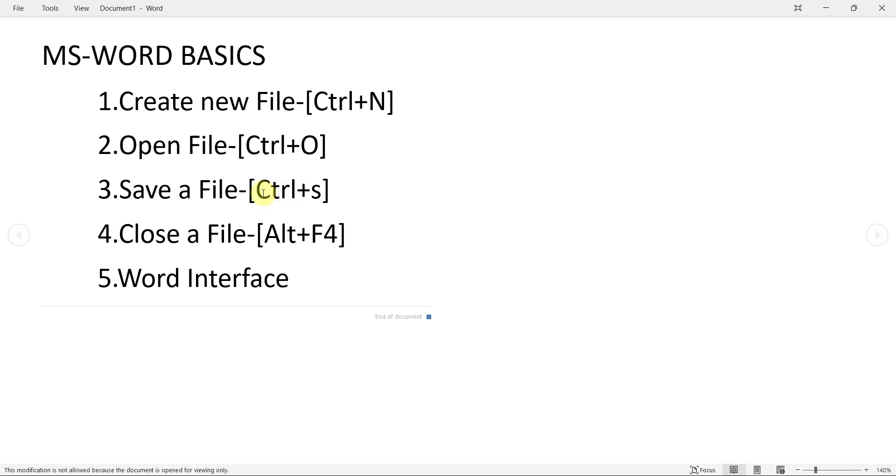
click(343, 192)
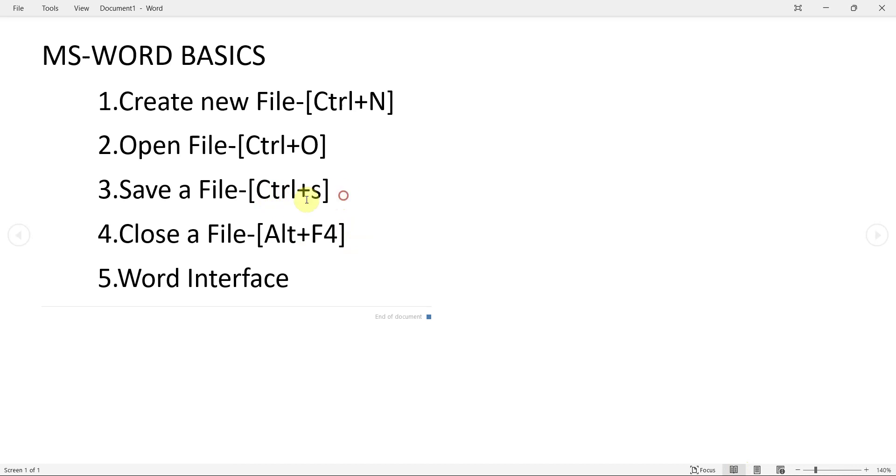
click(757, 471)
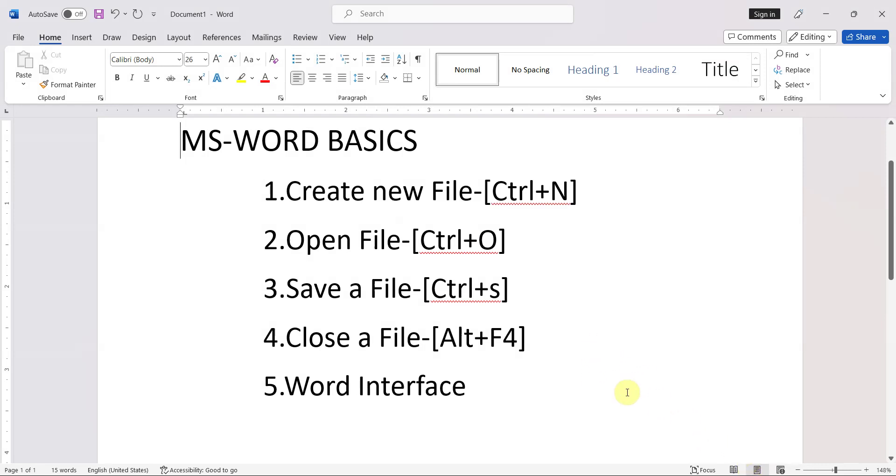
click(781, 470)
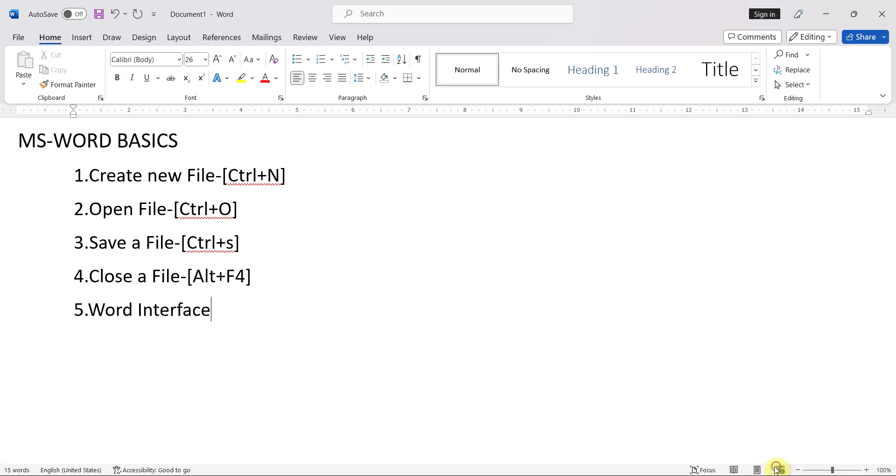
click(757, 469)
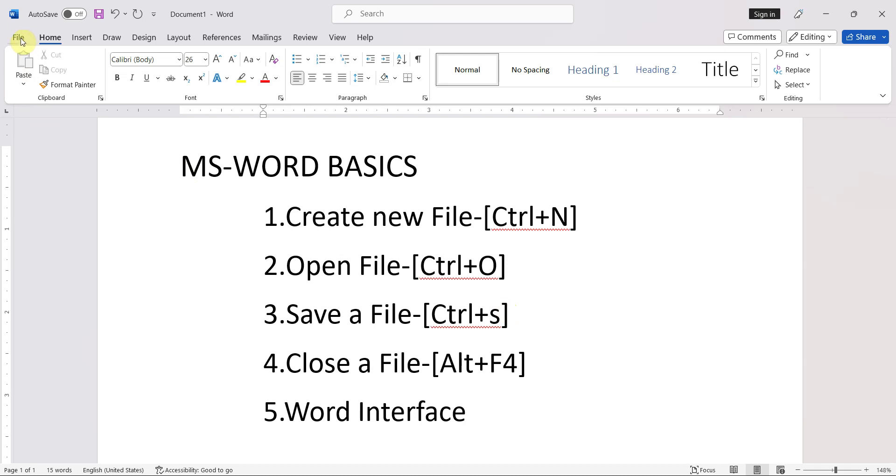
click(84, 38)
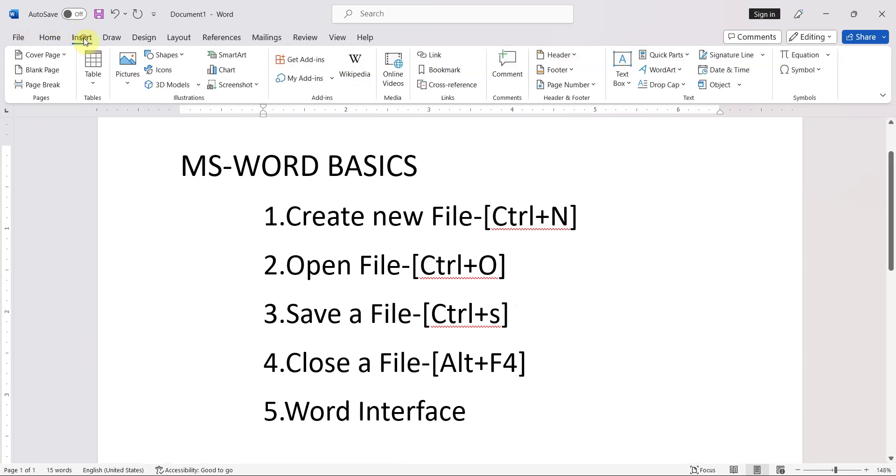
click(51, 38)
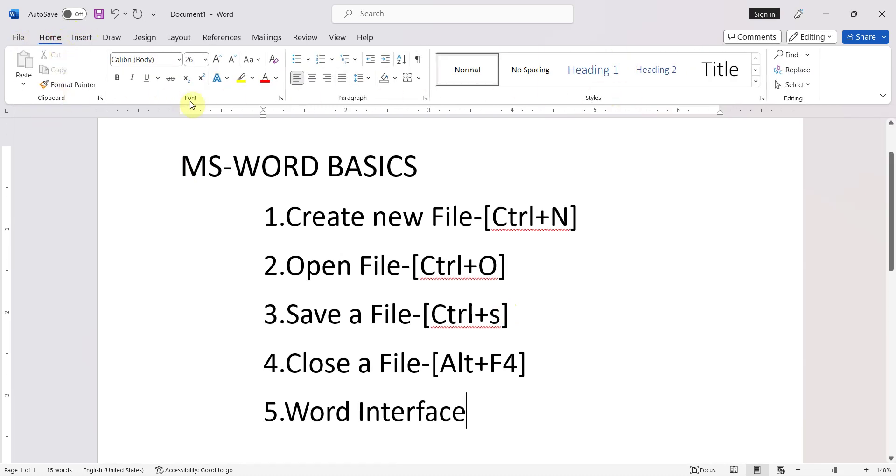